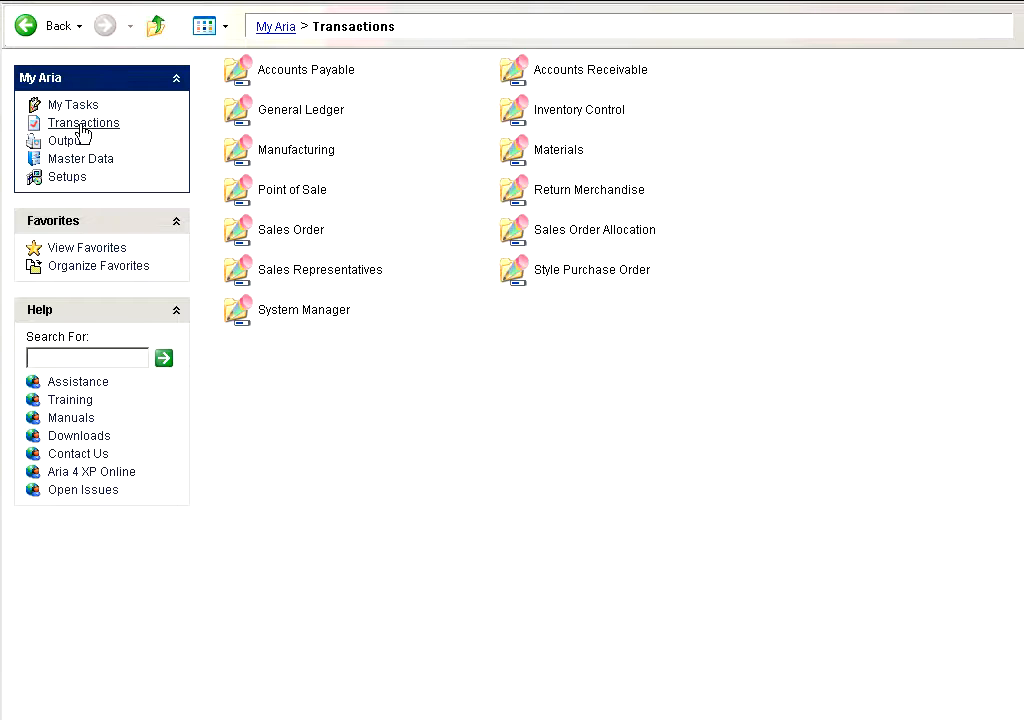
# Step: Open the Purchase Order screen in the Materials transactions, under Material Purchase Orders, and move its window higher
pyautogui.doubleClick(521, 155)
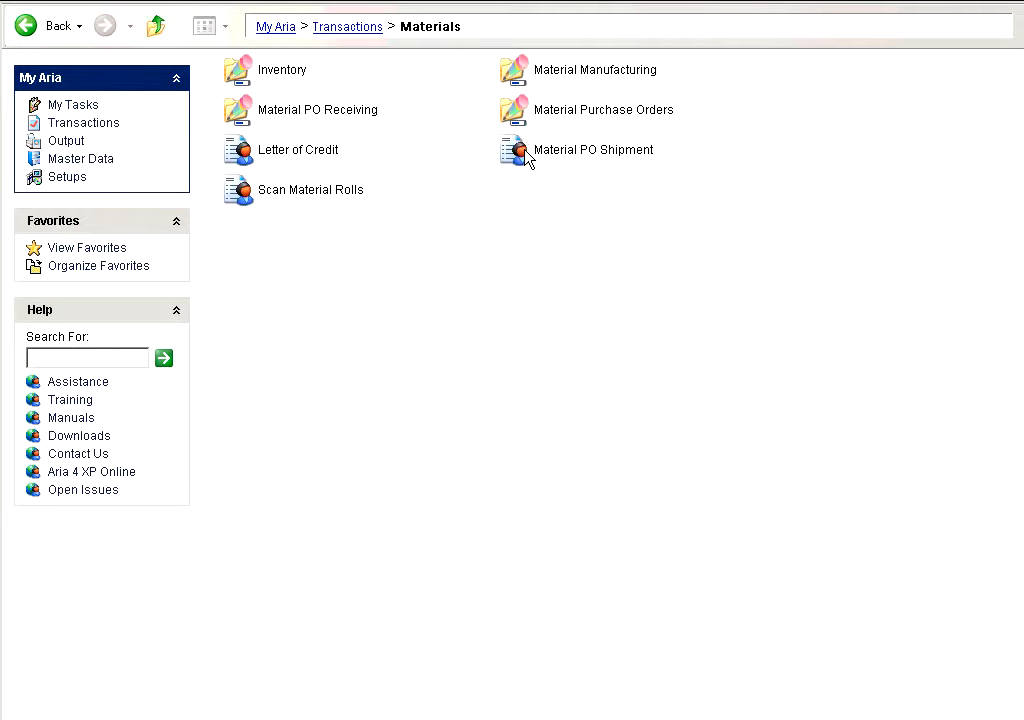
pyautogui.click(511, 112)
pyautogui.doubleClick(511, 112)
pyautogui.click(517, 75)
pyautogui.doubleClick(517, 75)
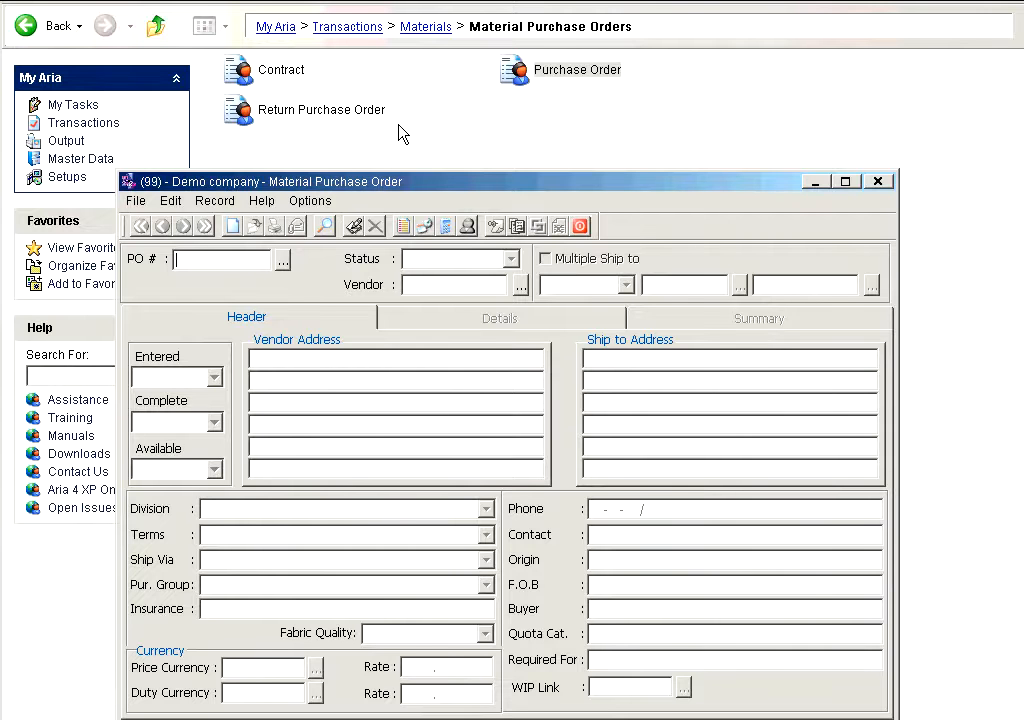
pyautogui.moveTo(445, 181); pyautogui.dragTo(451, 126)
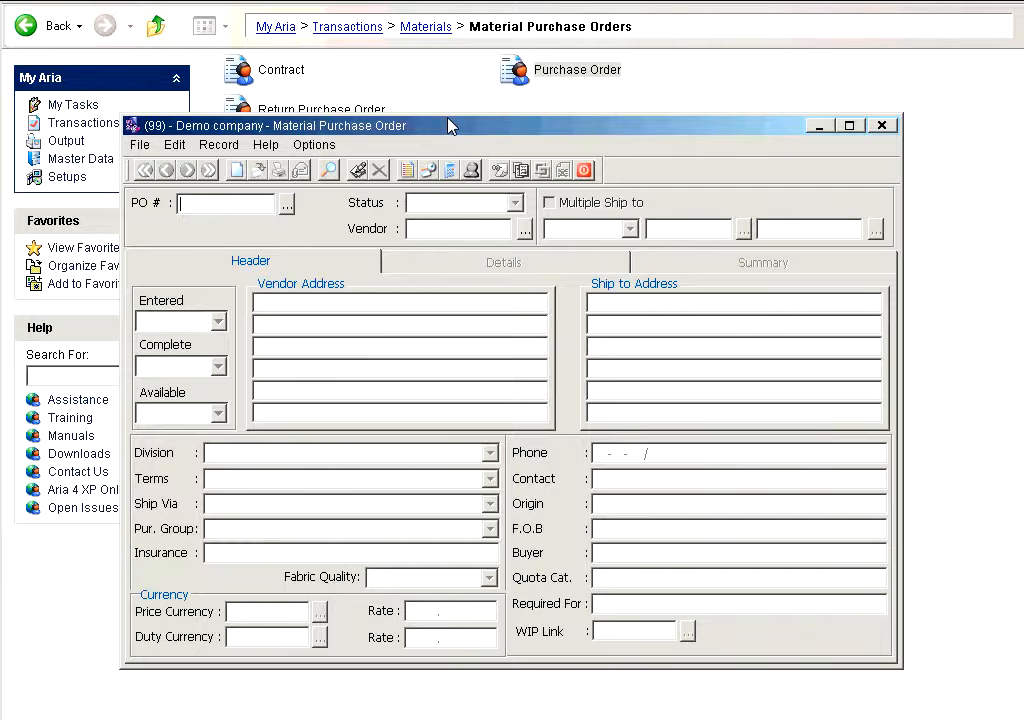
# Step: Start a new purchase order with the default completion date, setting vendor PRESSMAN and ship-to location BROOK
pyautogui.click(238, 170)
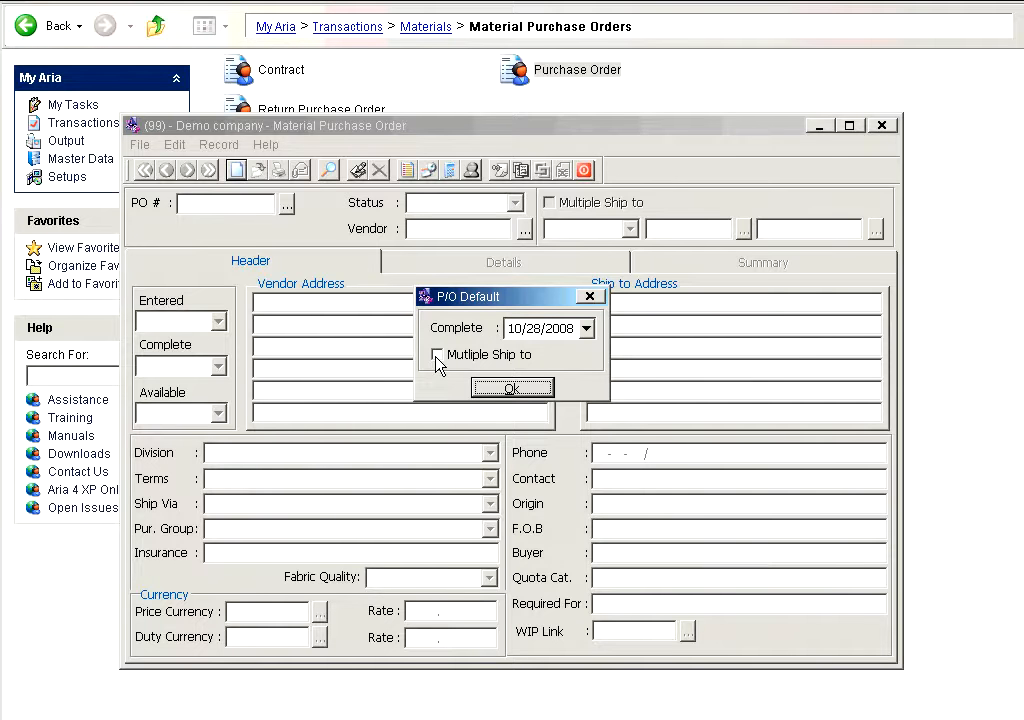
pyautogui.click(514, 389)
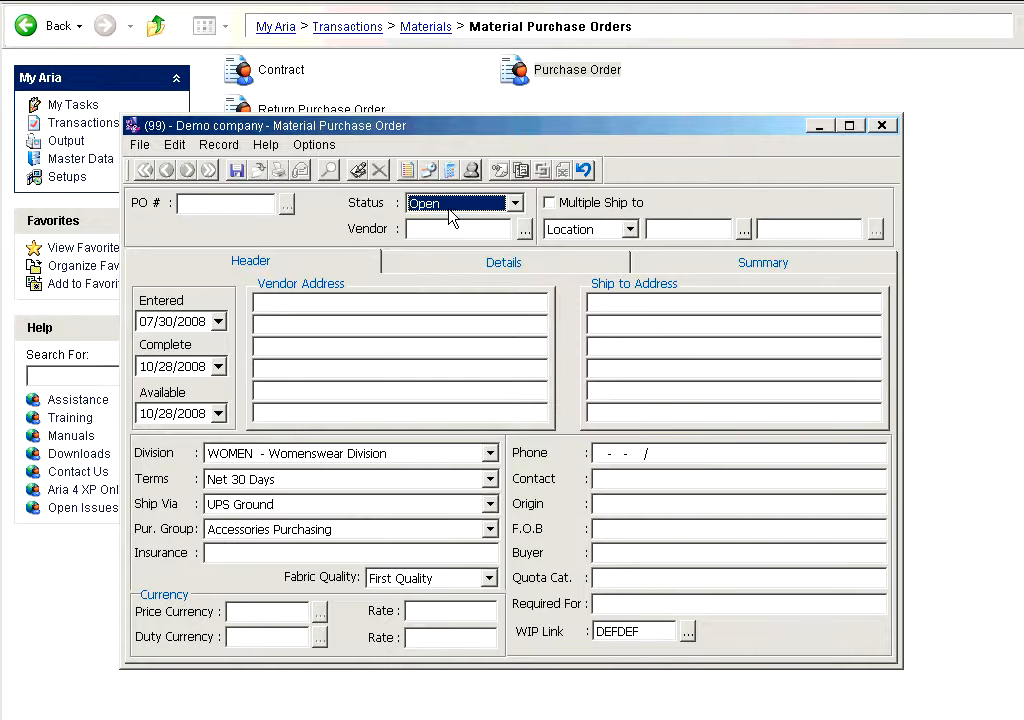
pyautogui.click(522, 230)
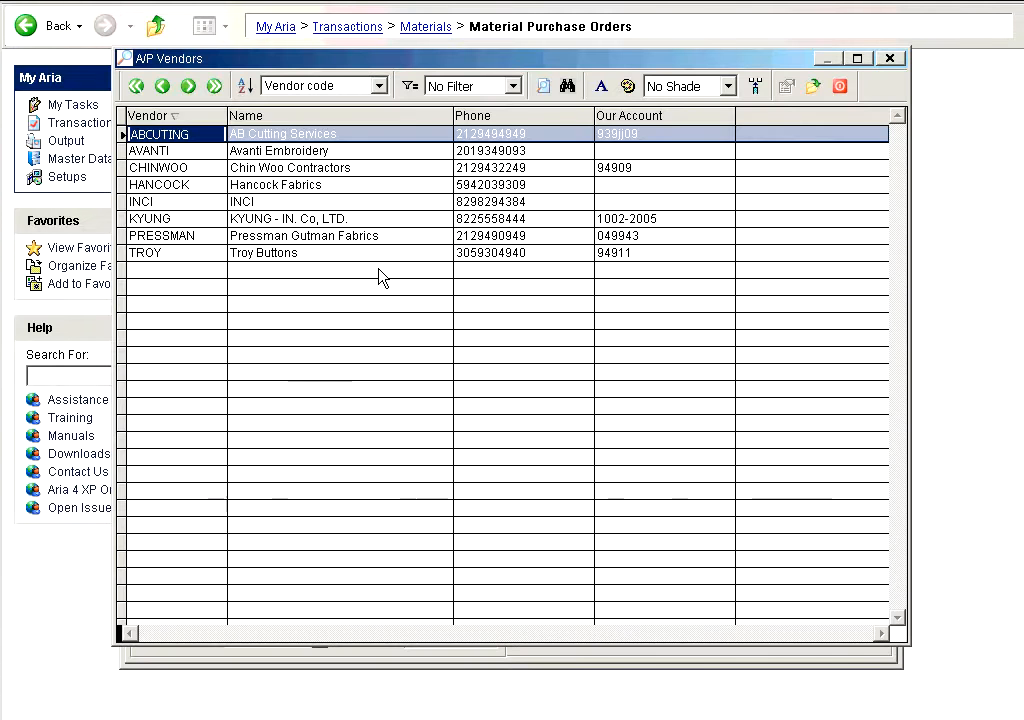
pyautogui.click(345, 236)
pyautogui.press('Return')
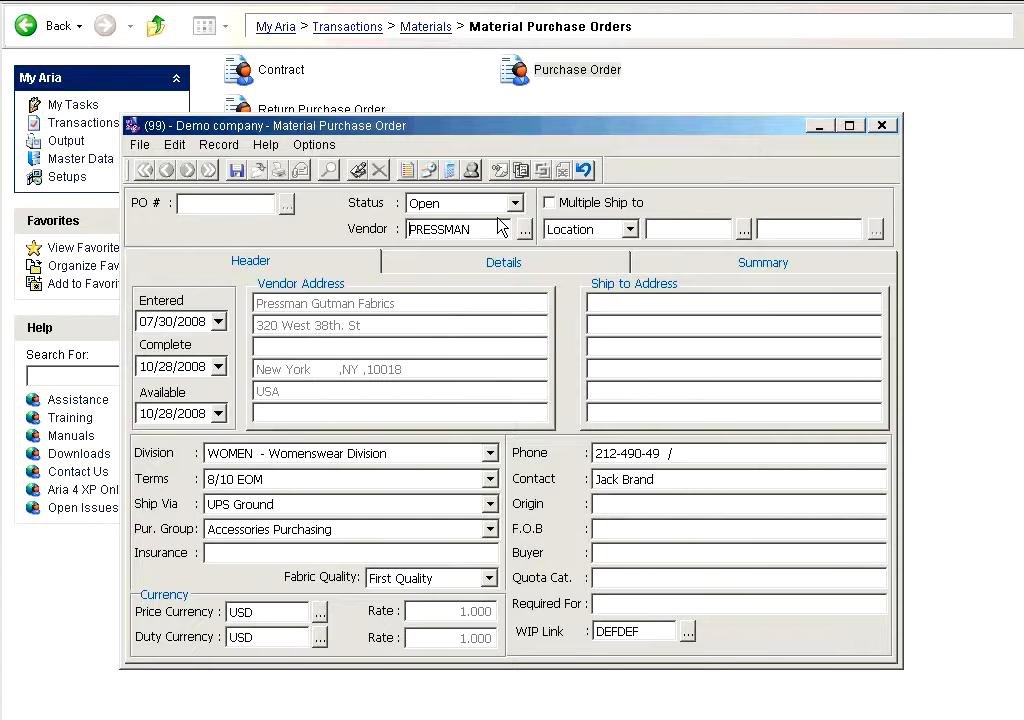
pyautogui.click(743, 229)
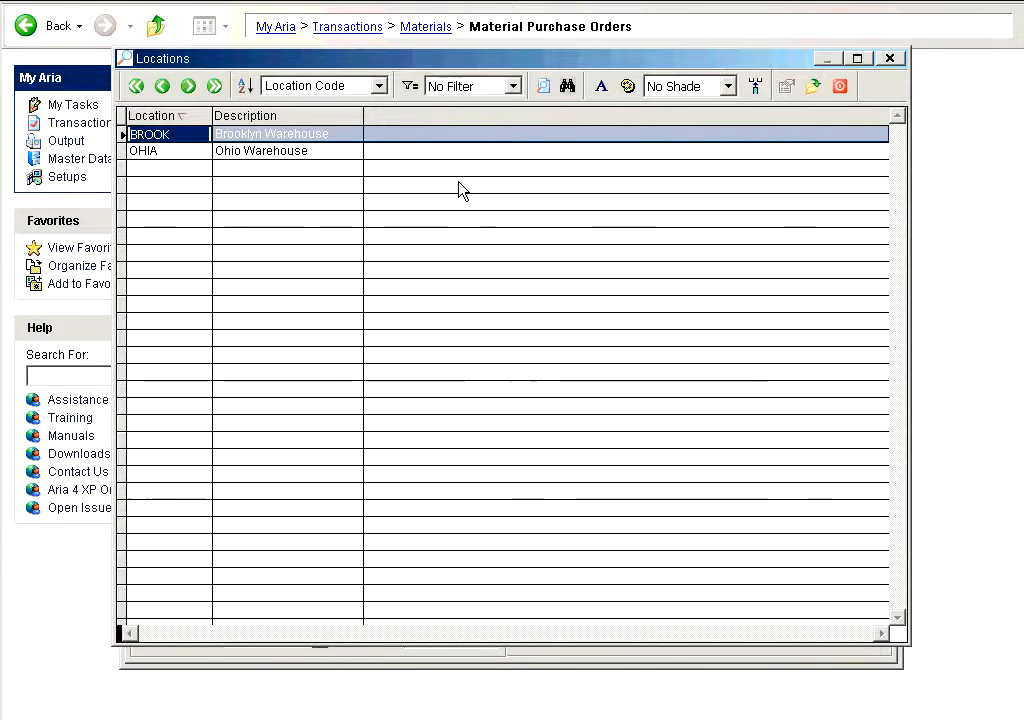
pyautogui.press('Return')
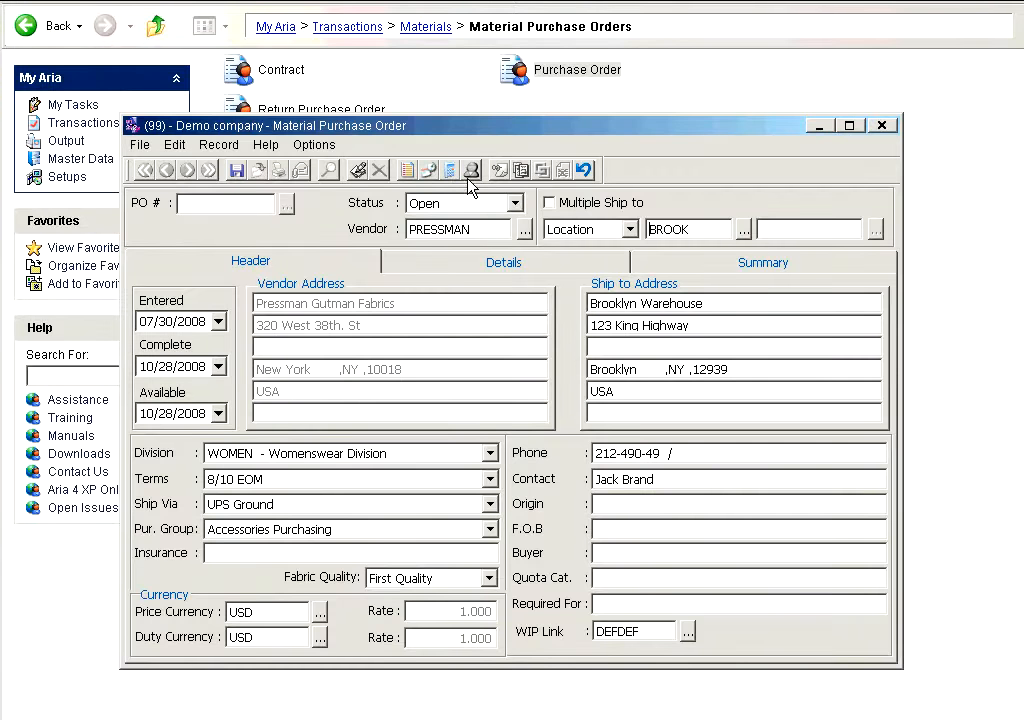
pyautogui.click(208, 325)
pyautogui.click(209, 366)
pyautogui.click(206, 412)
pyautogui.moveTo(206, 412); pyautogui.dragTo(155, 413)
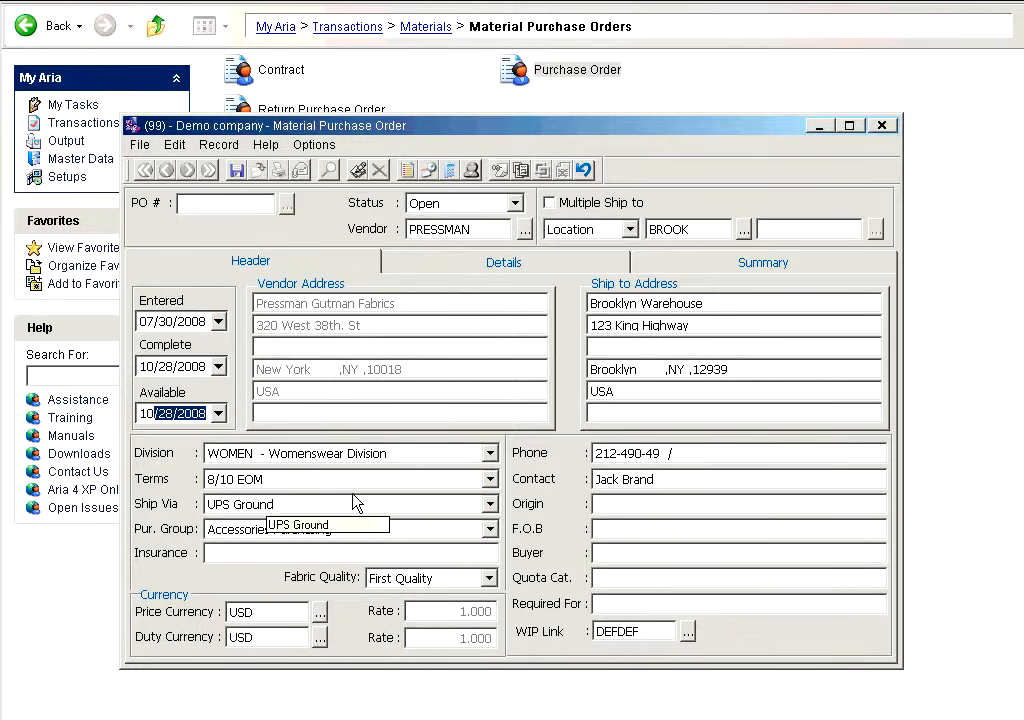
pyautogui.click(401, 554)
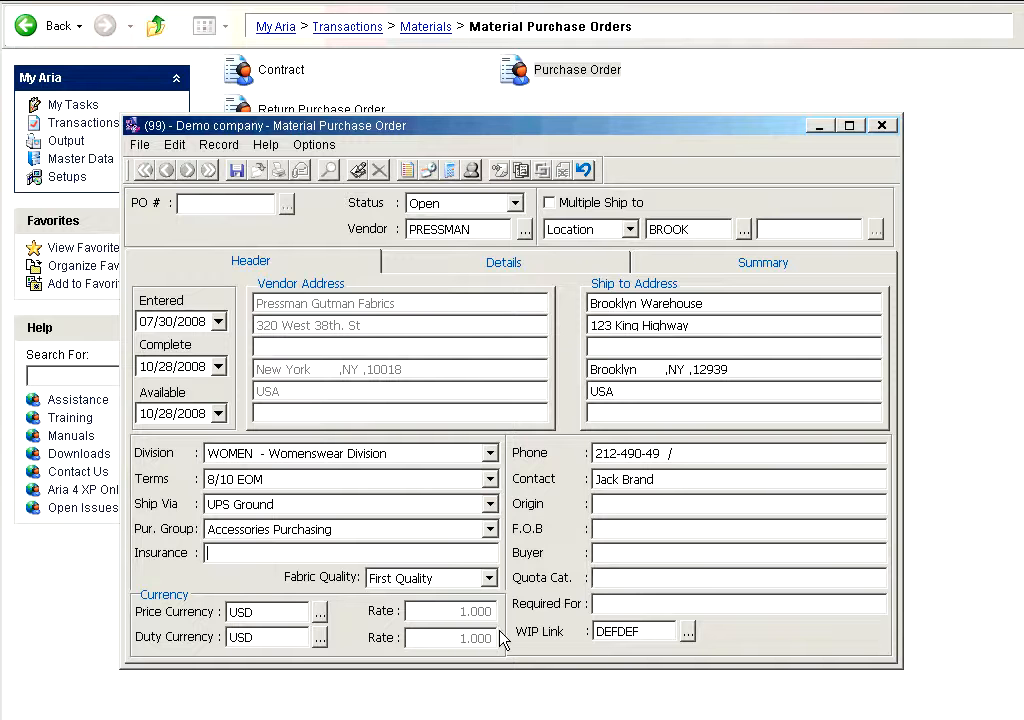
# Step: Enter the cutting ticket reference as what the order is required for, and go to the order's line details
pyautogui.click(636, 603)
pyautogui.write('CUTTKT # 568790')
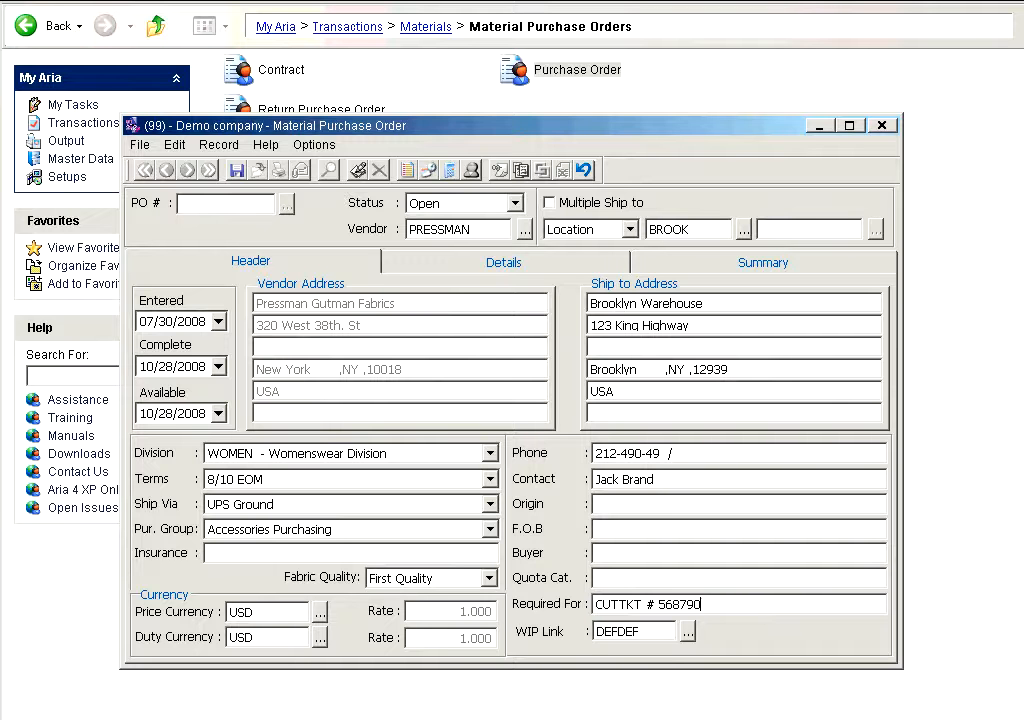
pyautogui.click(597, 631)
pyautogui.click(646, 631)
pyautogui.hotkey('shift', 'Home')
pyautogui.click(533, 269)
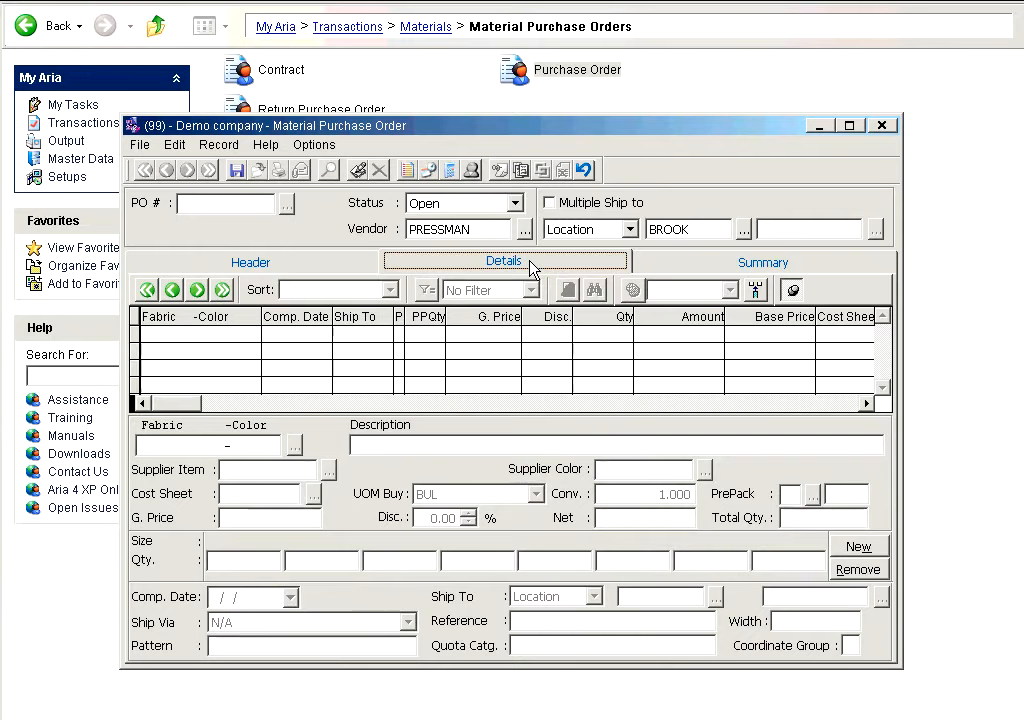
# Step: Add a detail line for fabric BUTA001 in color BLACK
pyautogui.click(851, 552)
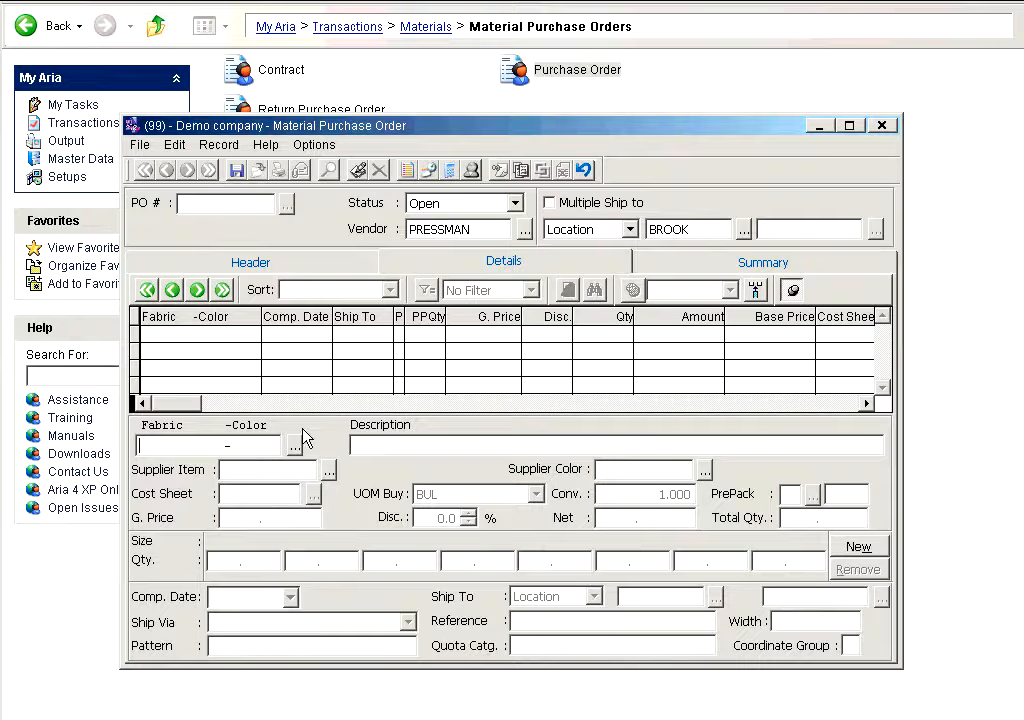
pyautogui.write('?')
pyautogui.press('Return')
pyautogui.press('Return')
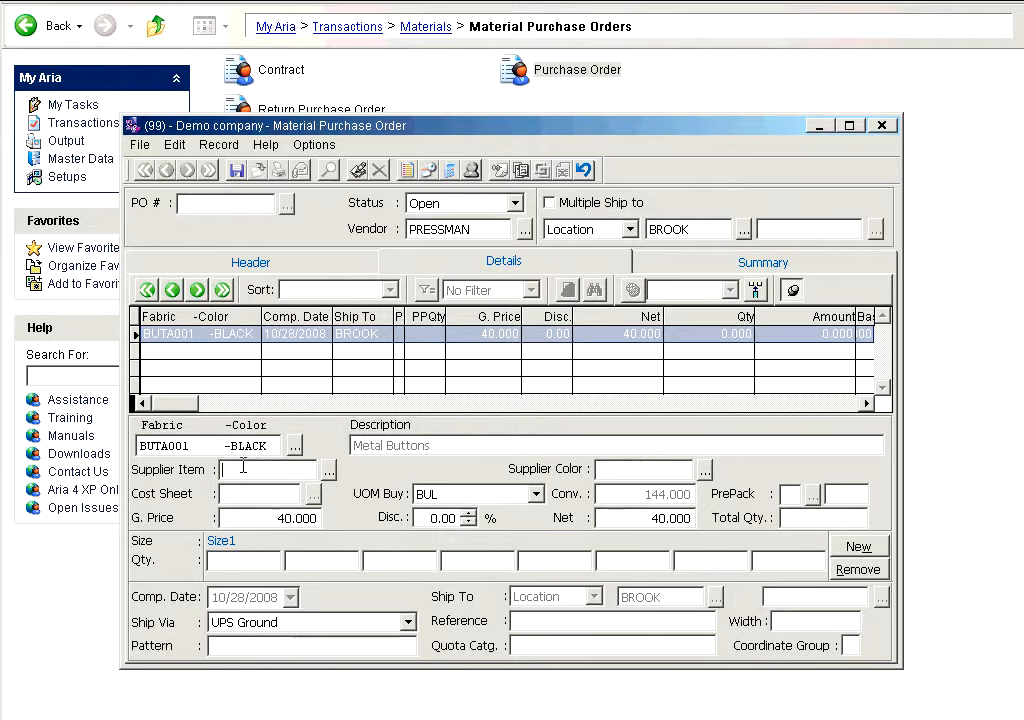
# Step: Replace the line's fabric with ELAK001 in color BLACK, looked up from the fabric list
pyautogui.click(294, 445)
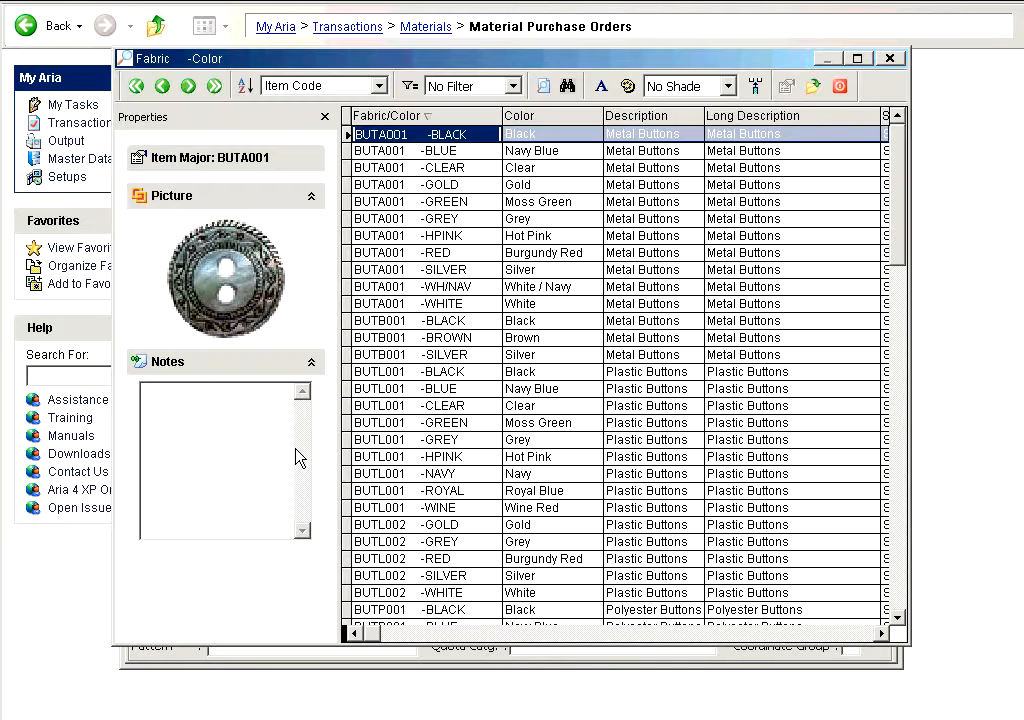
pyautogui.write('ELAK')
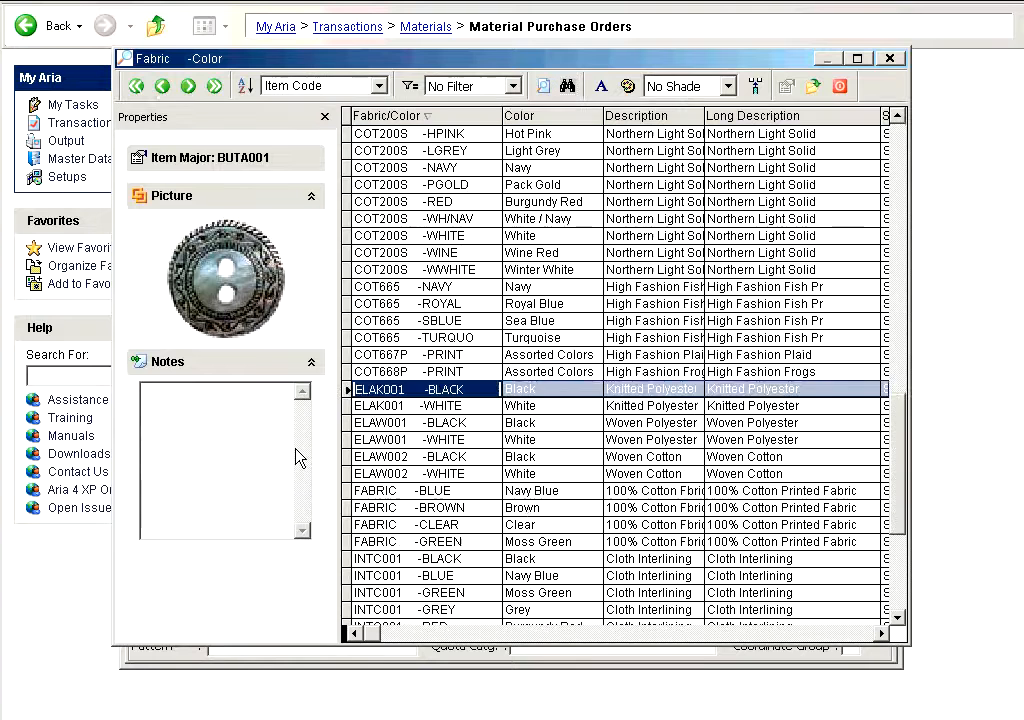
pyautogui.press('Return')
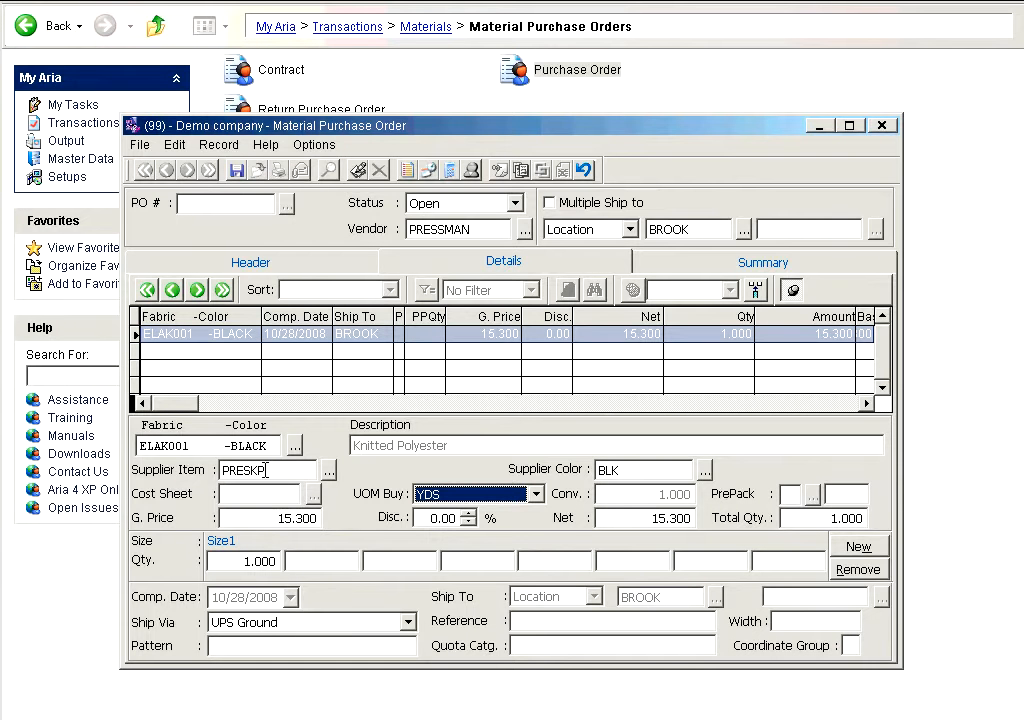
# Step: Delete the ELAK001 BLACK line from the order details
pyautogui.moveTo(266, 470); pyautogui.dragTo(221, 470)
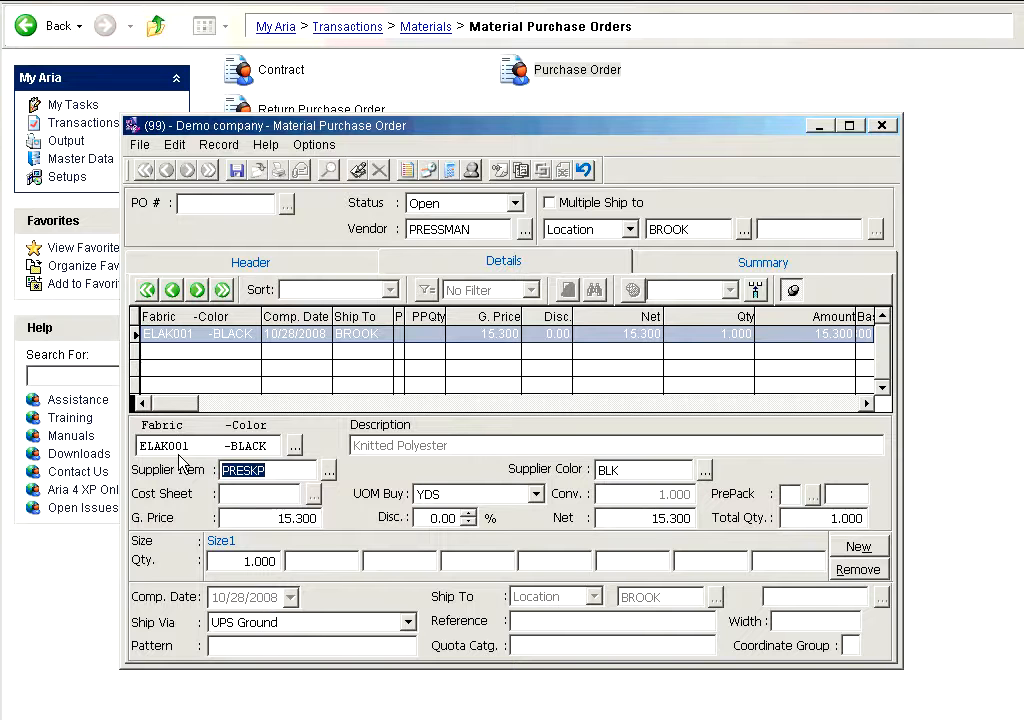
pyautogui.click(272, 445)
pyautogui.moveTo(272, 445); pyautogui.dragTo(138, 446)
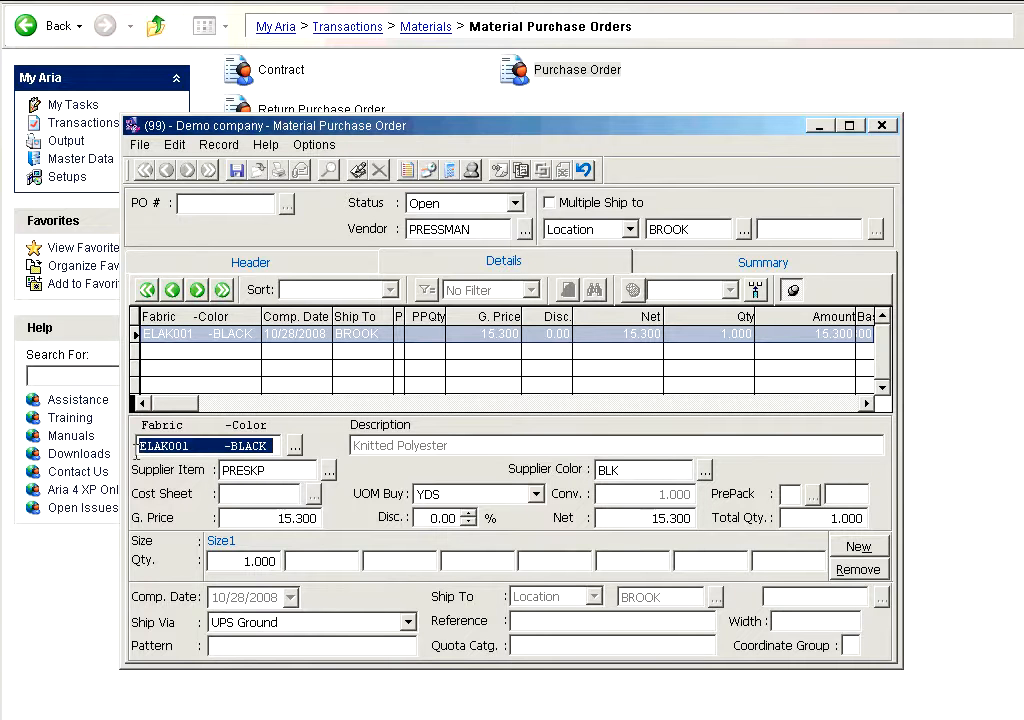
pyautogui.click(860, 570)
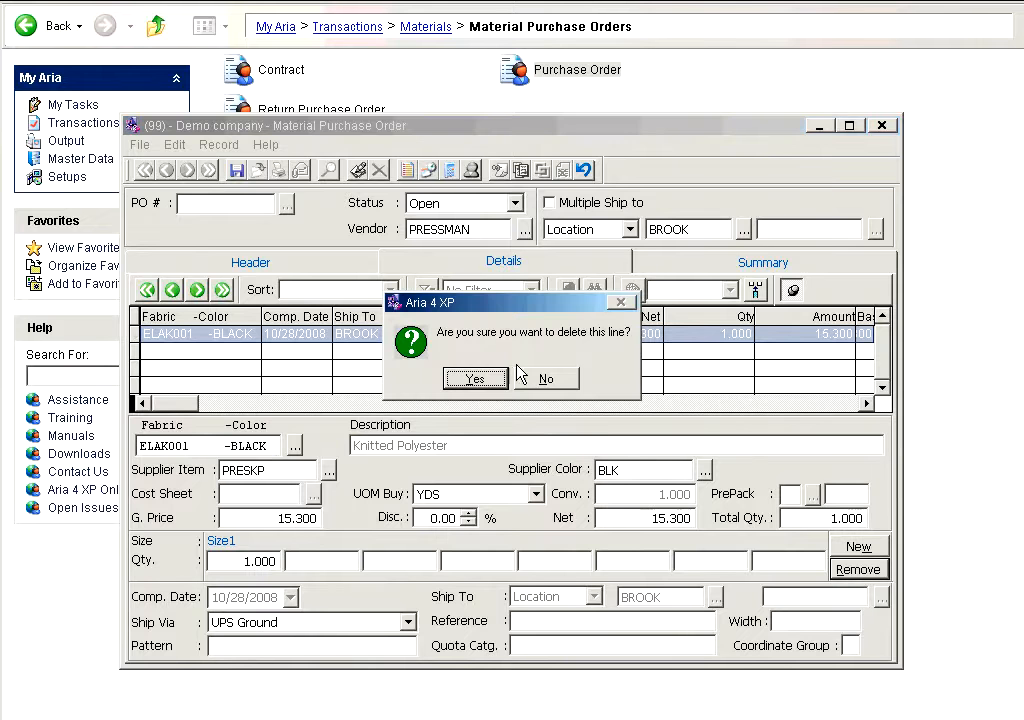
pyautogui.click(500, 382)
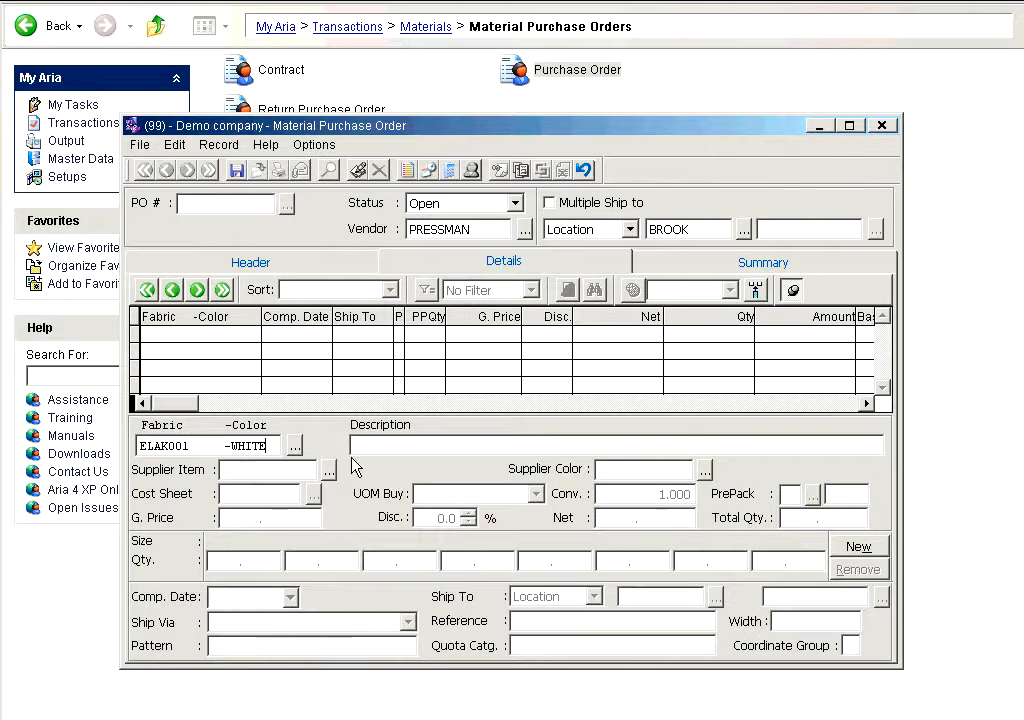
# Step: Choose supplier item PRESKPW for the new ELAK001 WHITE fabric line
pyautogui.click(328, 469)
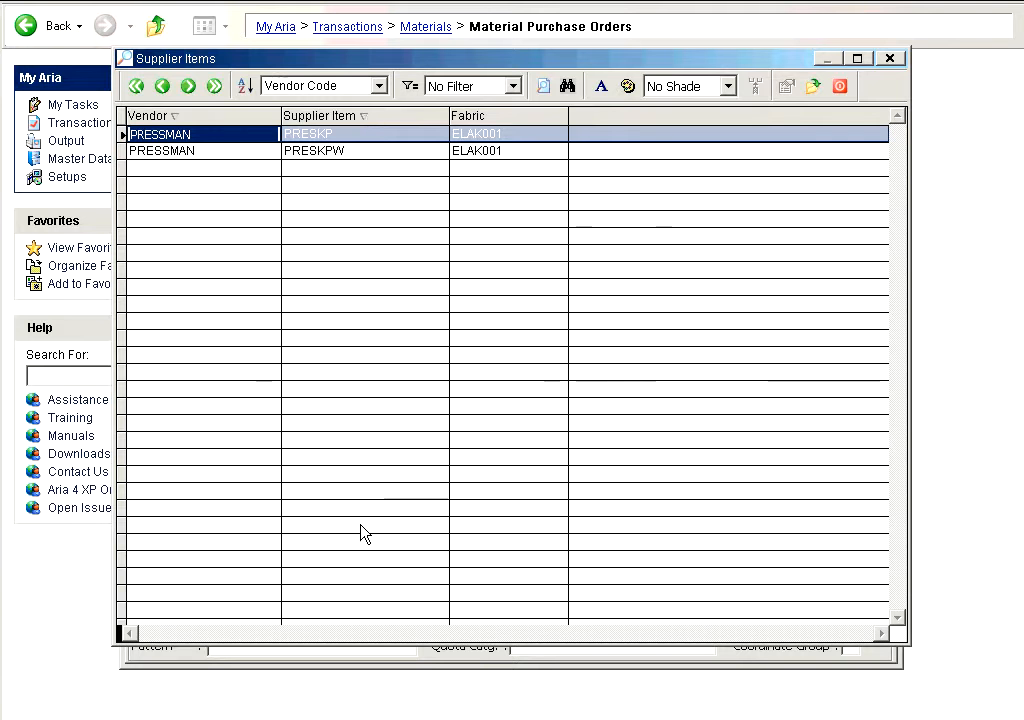
pyautogui.click(390, 151)
pyautogui.doubleClick(390, 151)
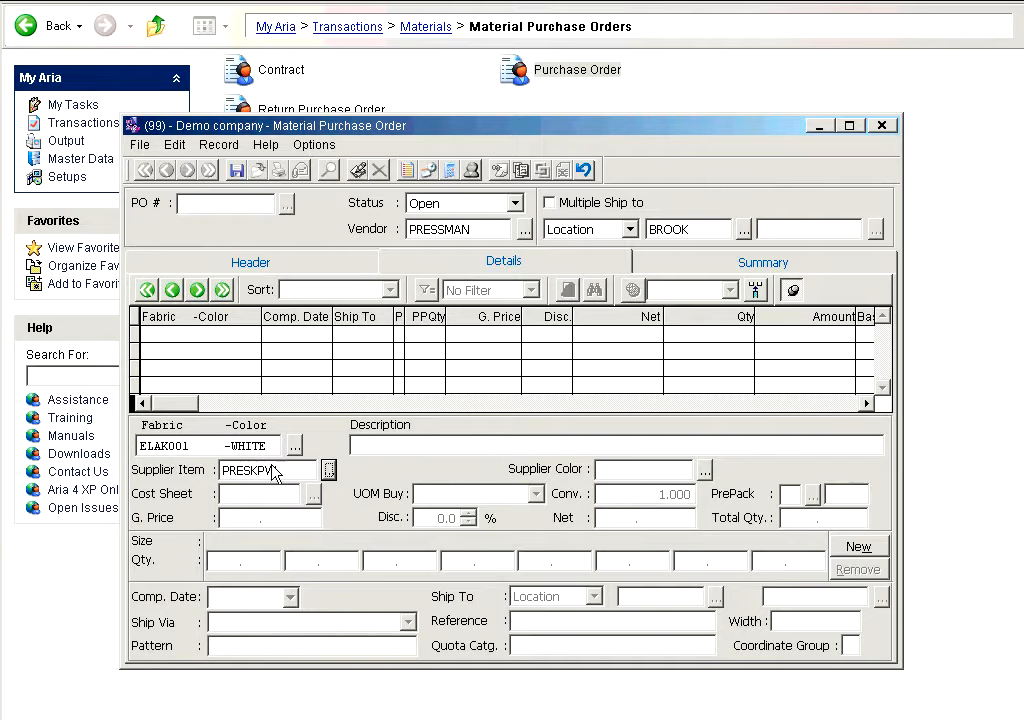
# Step: Choose supplier color WHT and add the ELAK001 WHITE line to the order
pyautogui.press('Tab')
pyautogui.write('?')
pyautogui.press('Return')
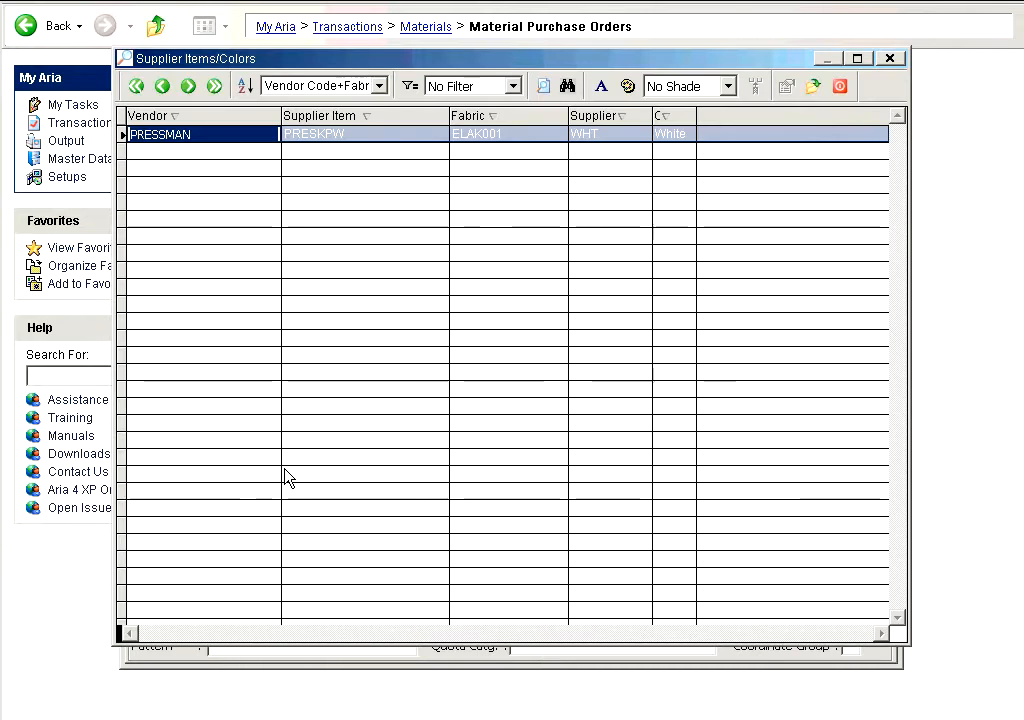
pyautogui.press('Return')
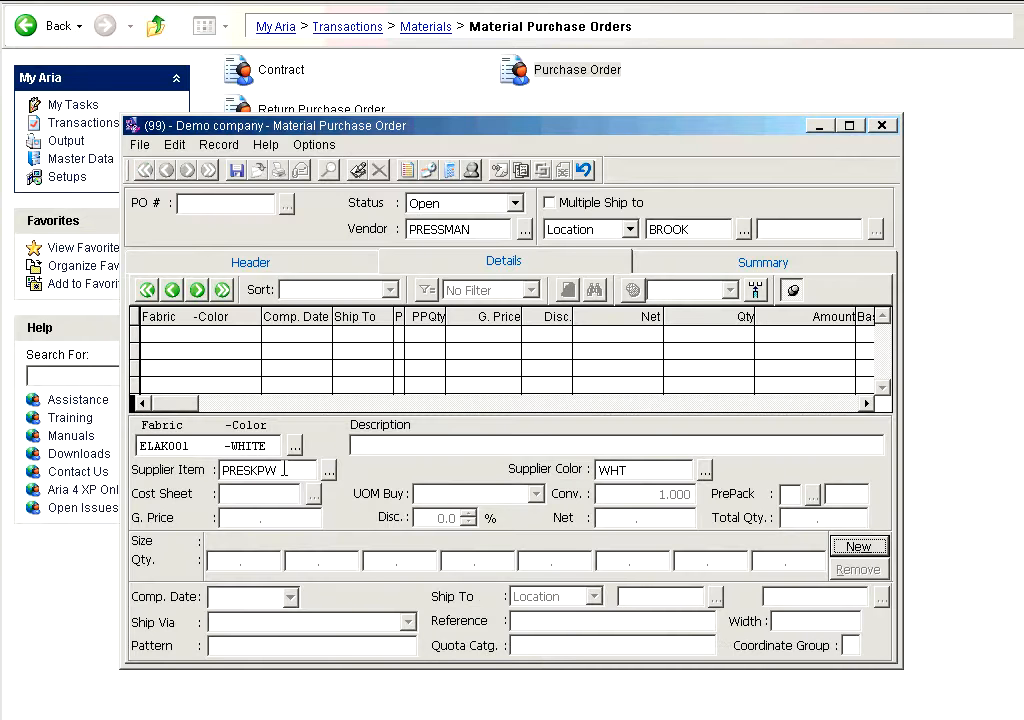
pyautogui.press('Return')
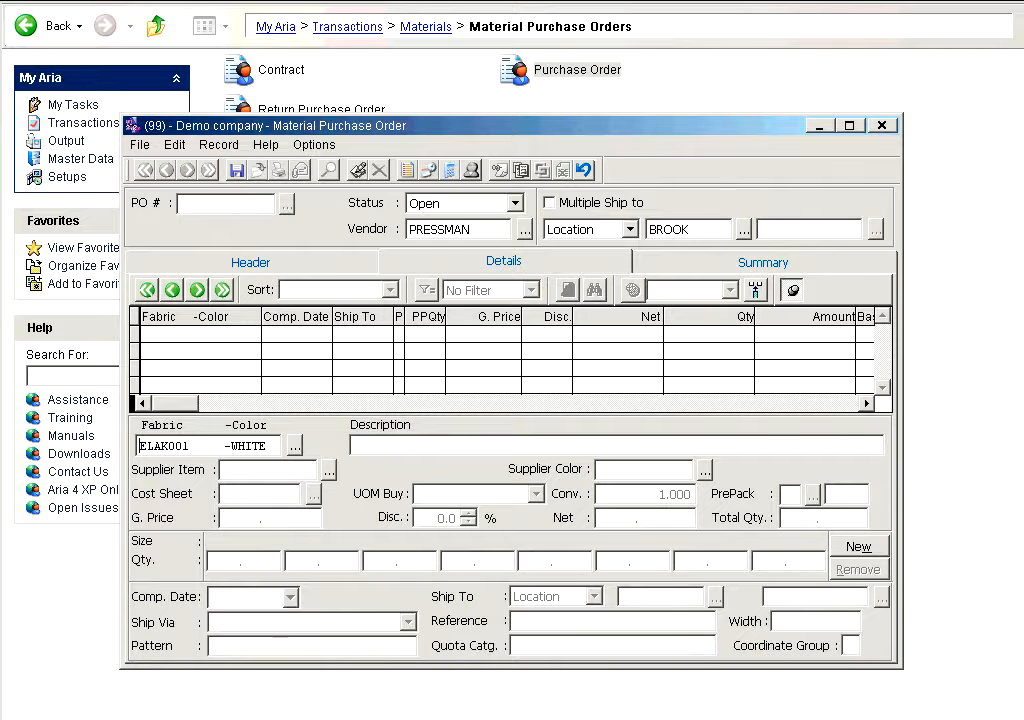
pyautogui.press('Return')
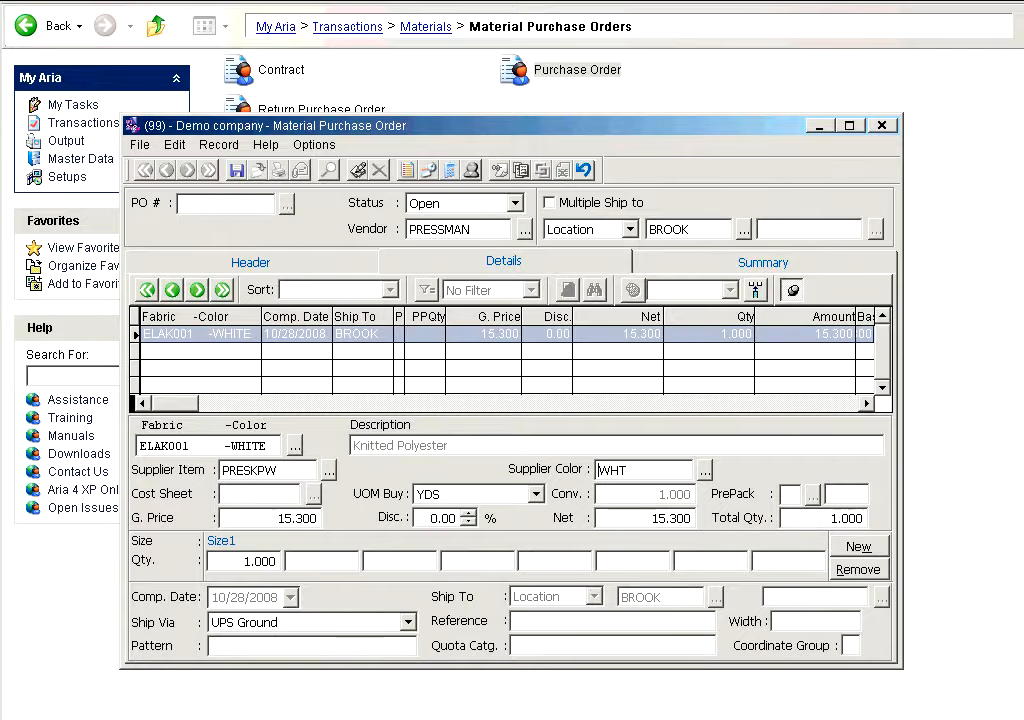
# Step: Set the total quantity of the ELAK001 WHITE line to 100
pyautogui.press('Tab')
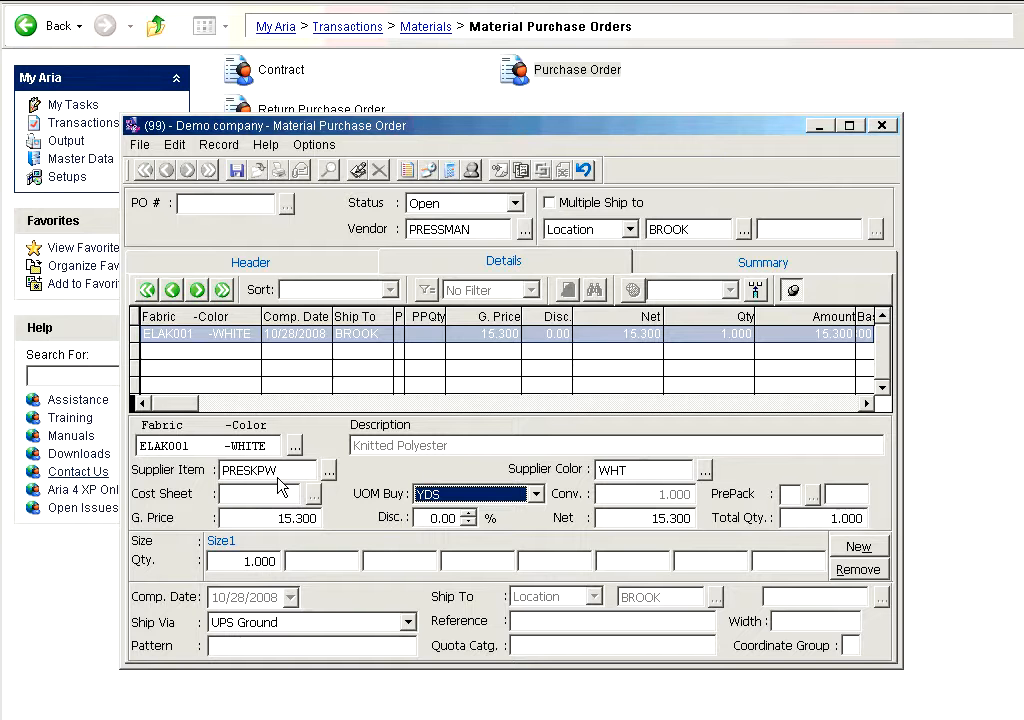
pyautogui.click(438, 494)
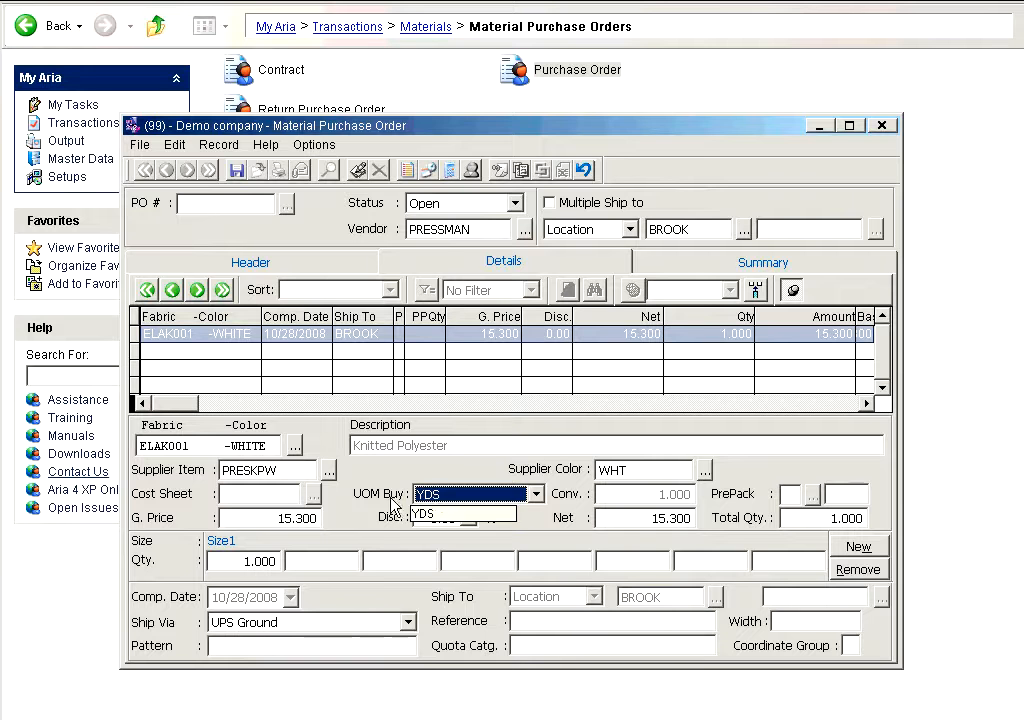
pyautogui.click(270, 517)
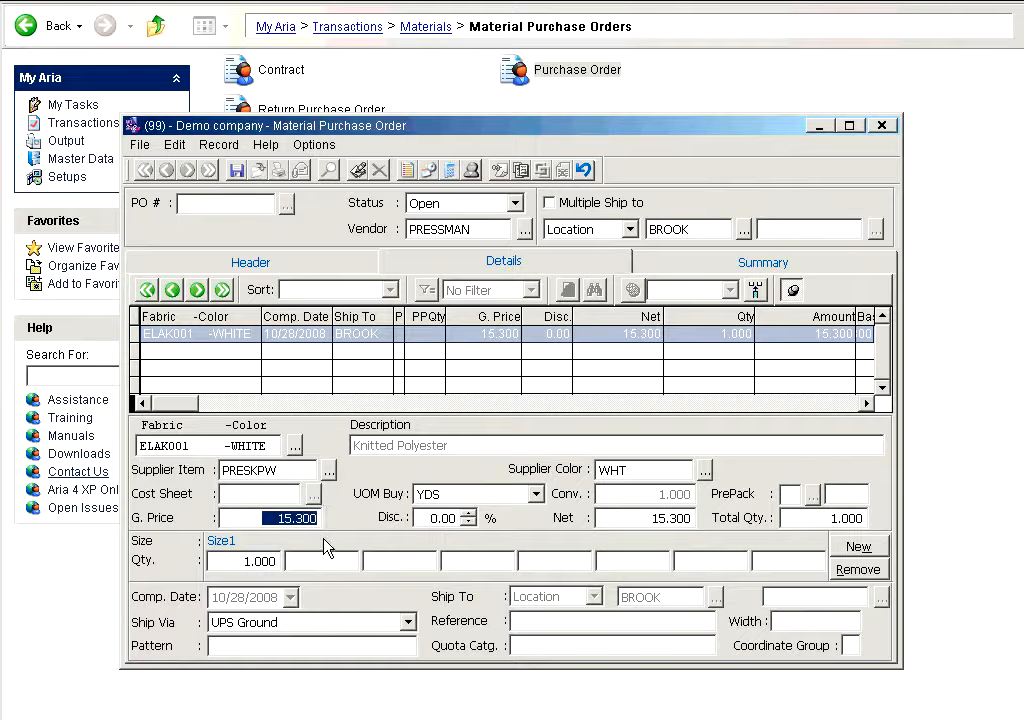
pyautogui.moveTo(789, 513); pyautogui.dragTo(871, 517)
pyautogui.write('100')
pyautogui.press('Tab')
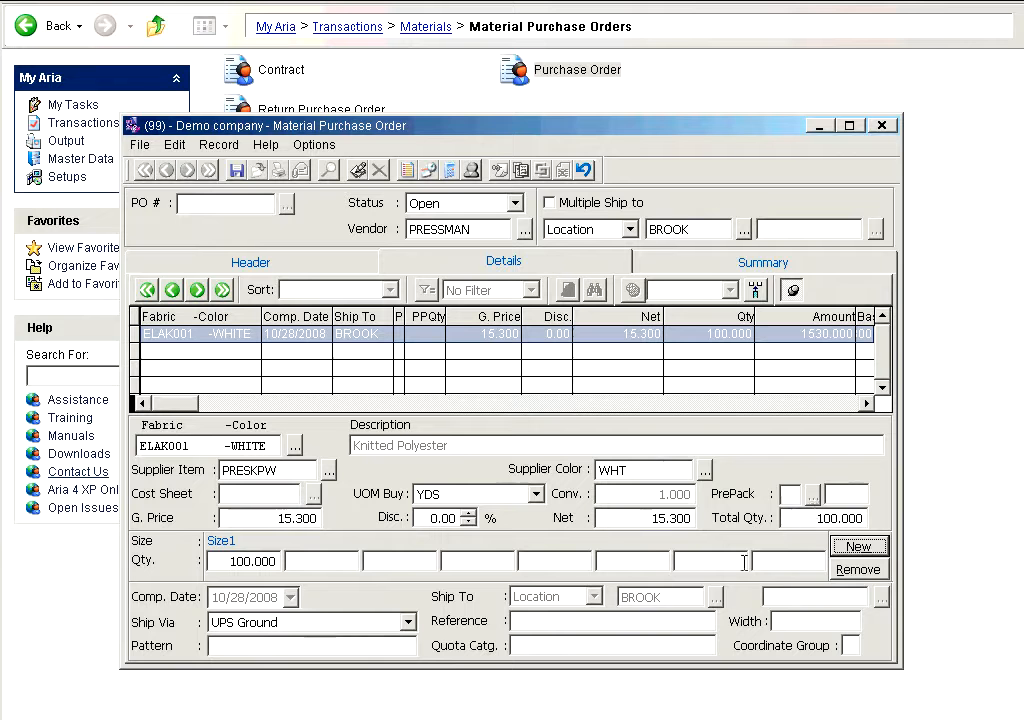
pyautogui.click(354, 646)
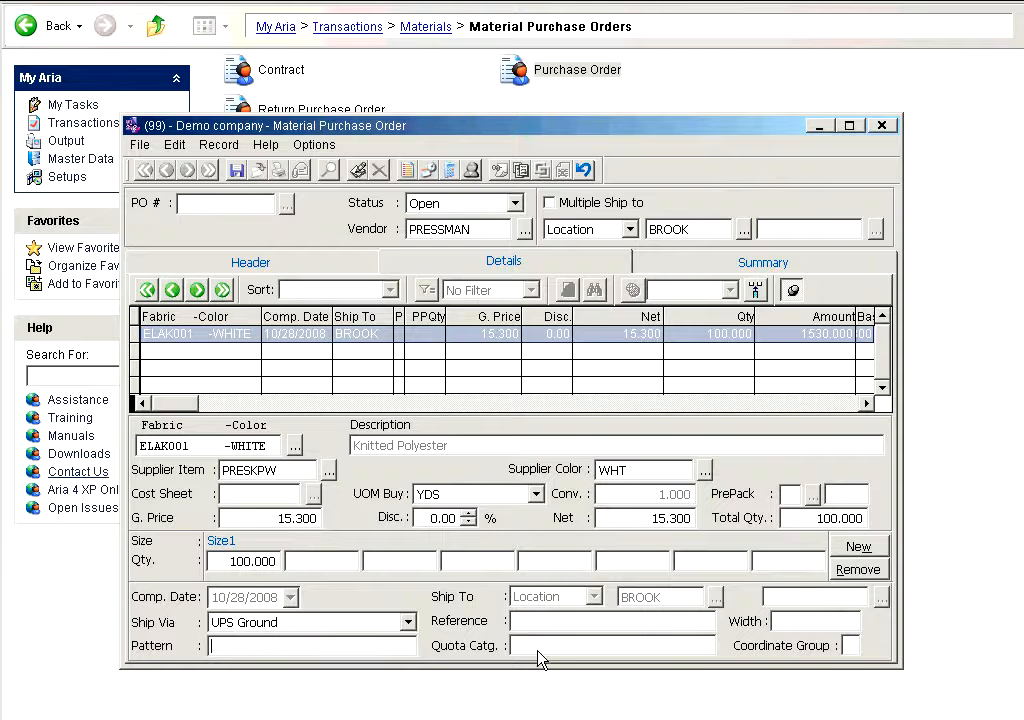
pyautogui.click(786, 622)
# Step: Add a new order line for fabric ELAW001 BLACK with a total quantity of 100
pyautogui.click(848, 548)
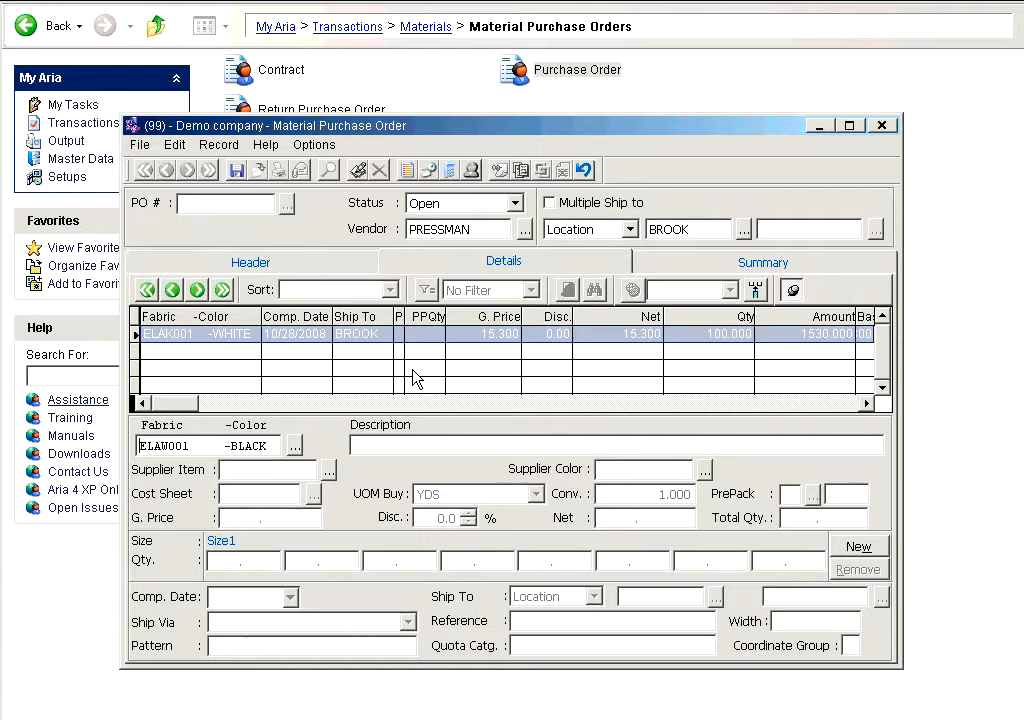
pyautogui.press('Tab')
pyautogui.press('Tab')
pyautogui.click(810, 514)
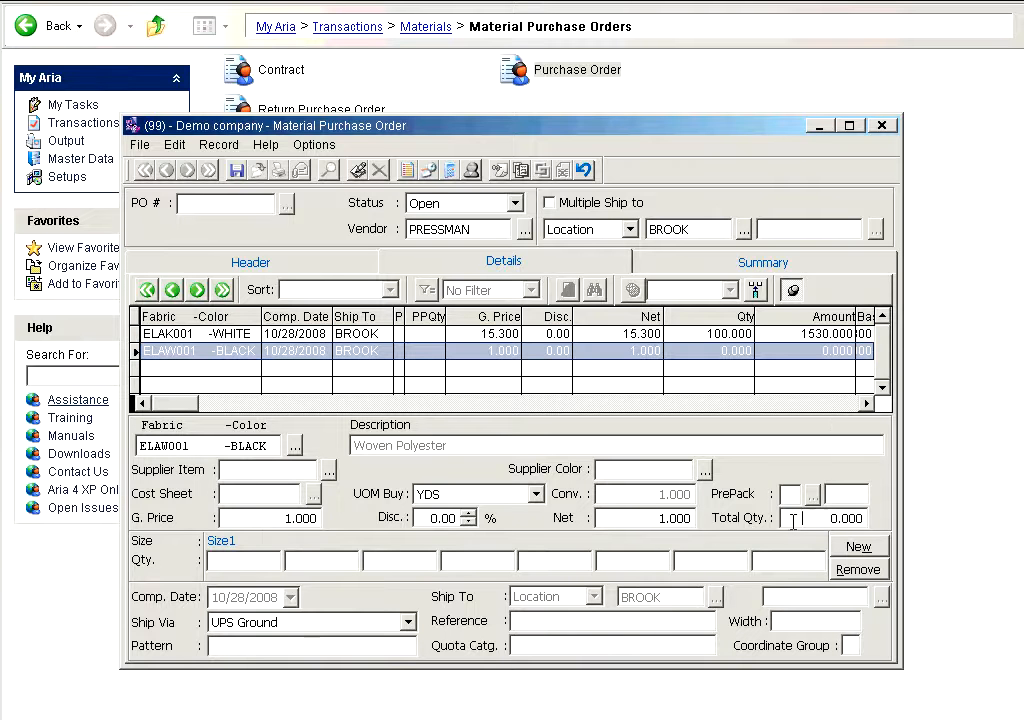
pyautogui.write('00')
pyautogui.press('Tab')
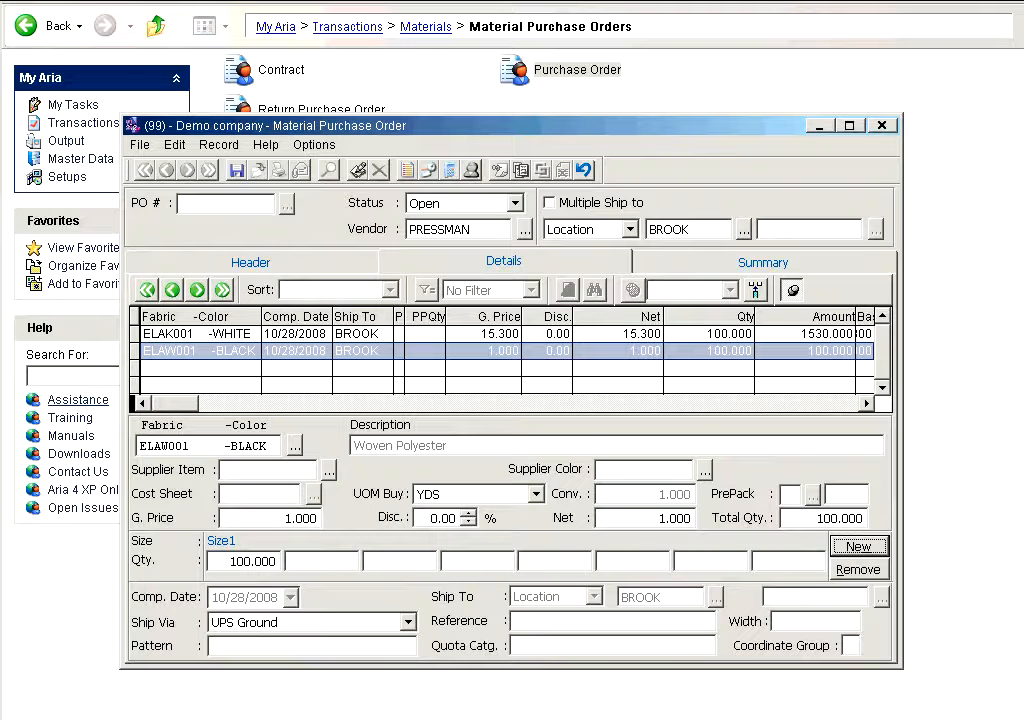
# Step: Start another order line and search the fabric list for ELAK
pyautogui.click(875, 547)
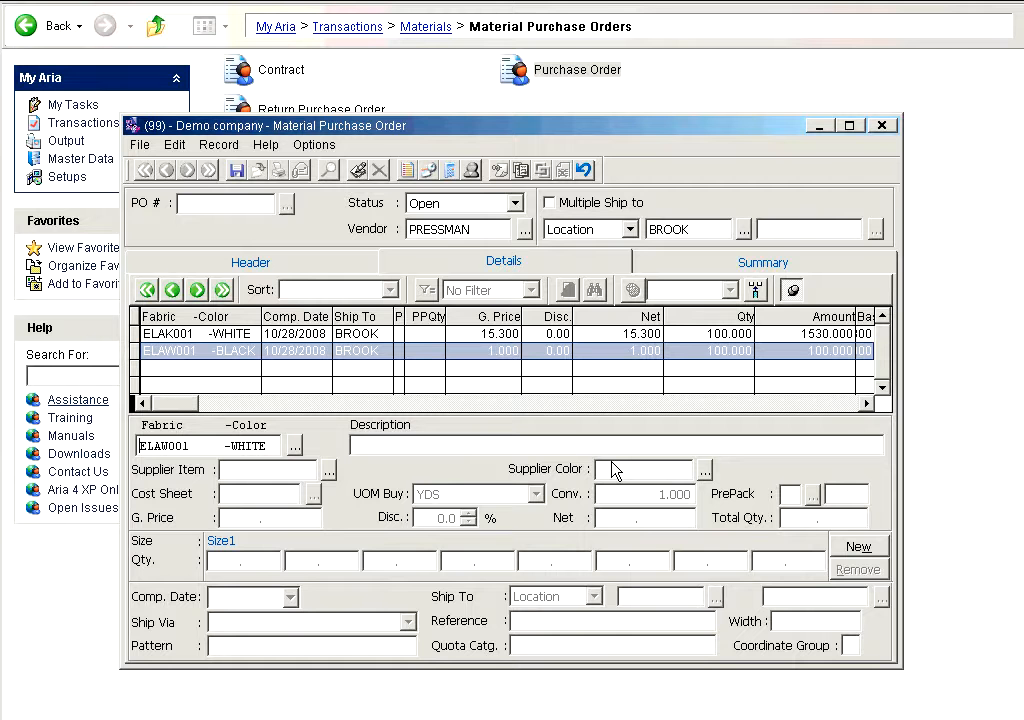
pyautogui.write('?')
pyautogui.press('Return')
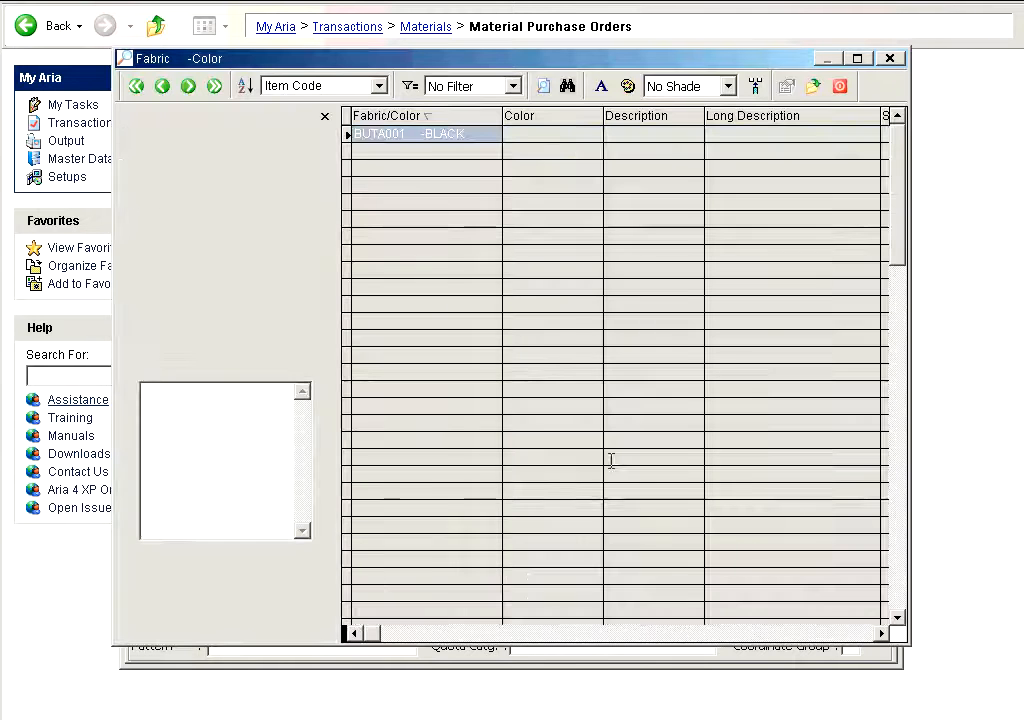
pyautogui.write('ELAK')
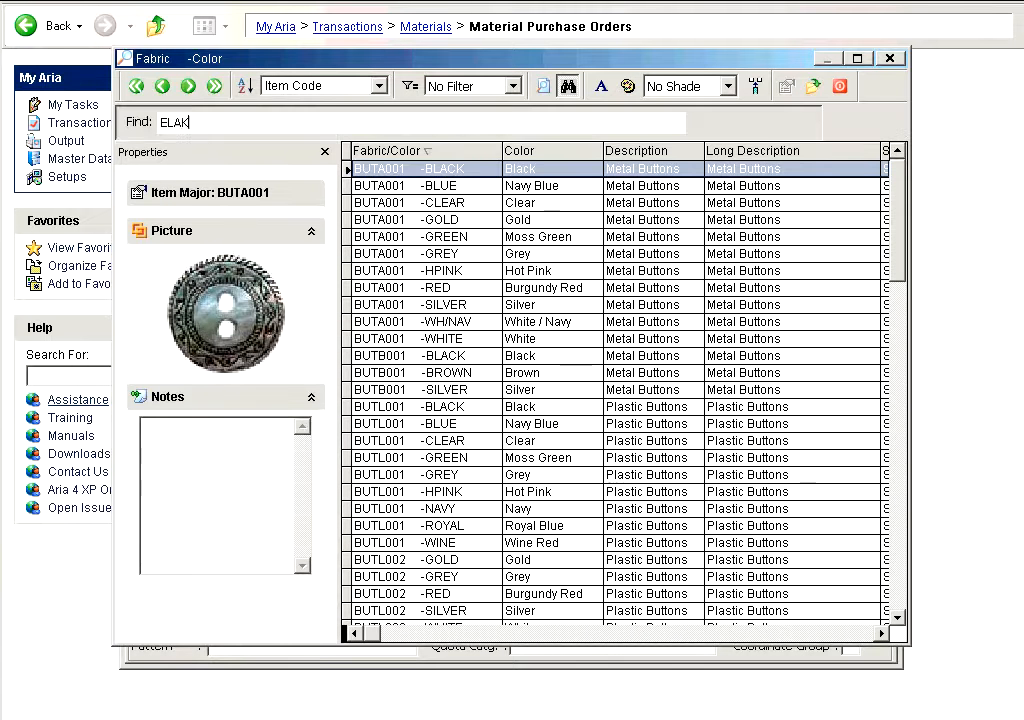
pyautogui.press('Return')
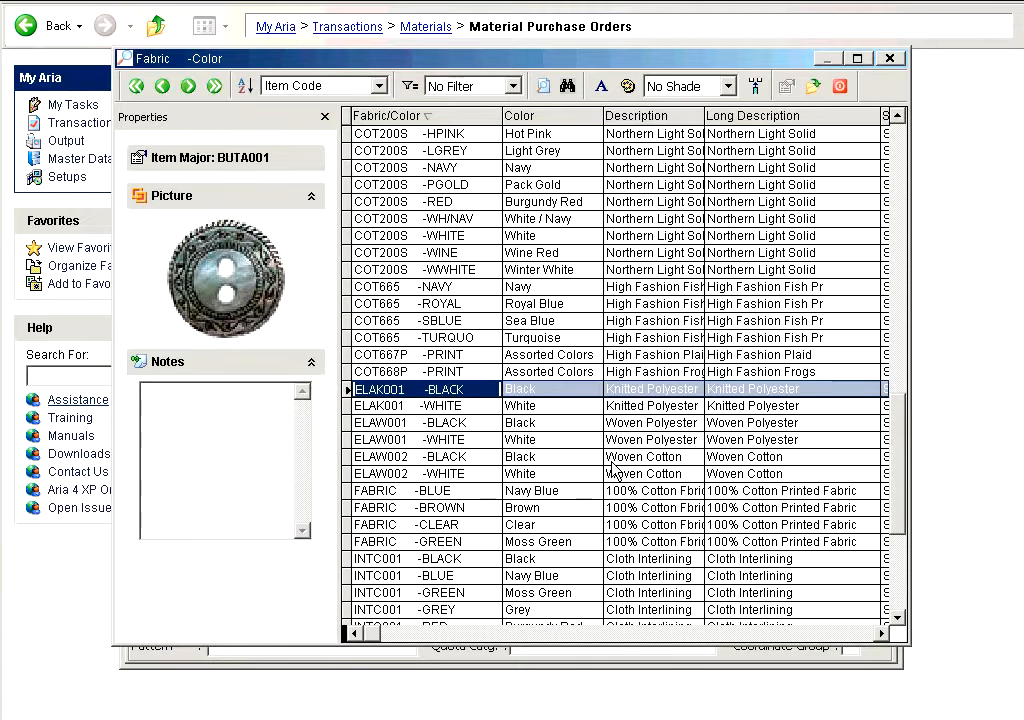
pyautogui.press('Down')
pyautogui.press('Down')
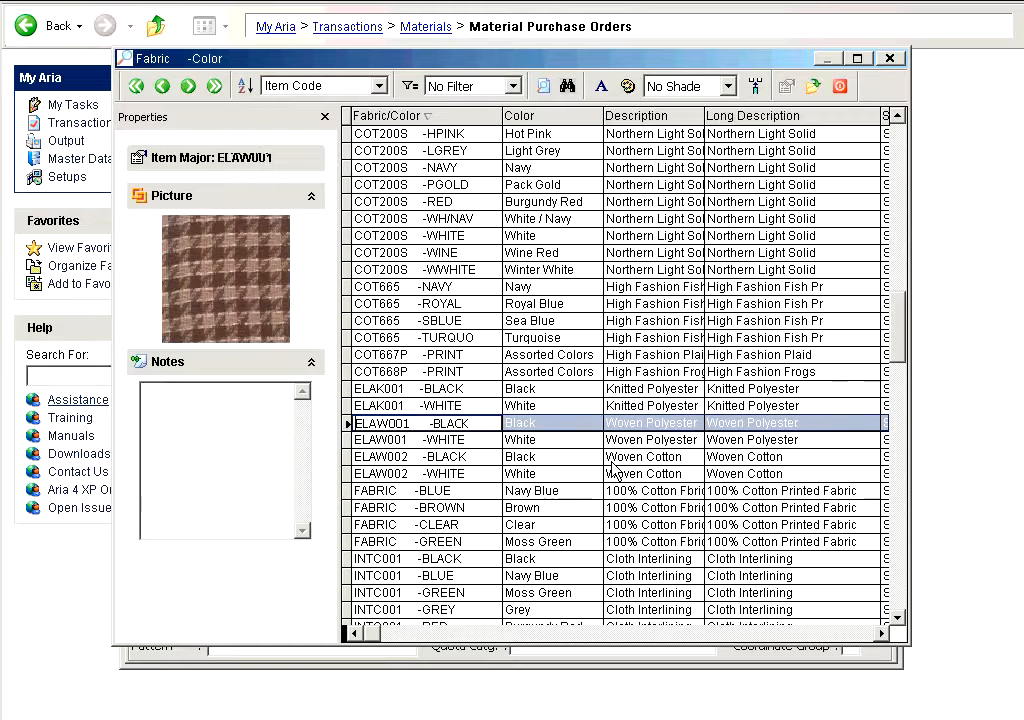
pyautogui.press('Up')
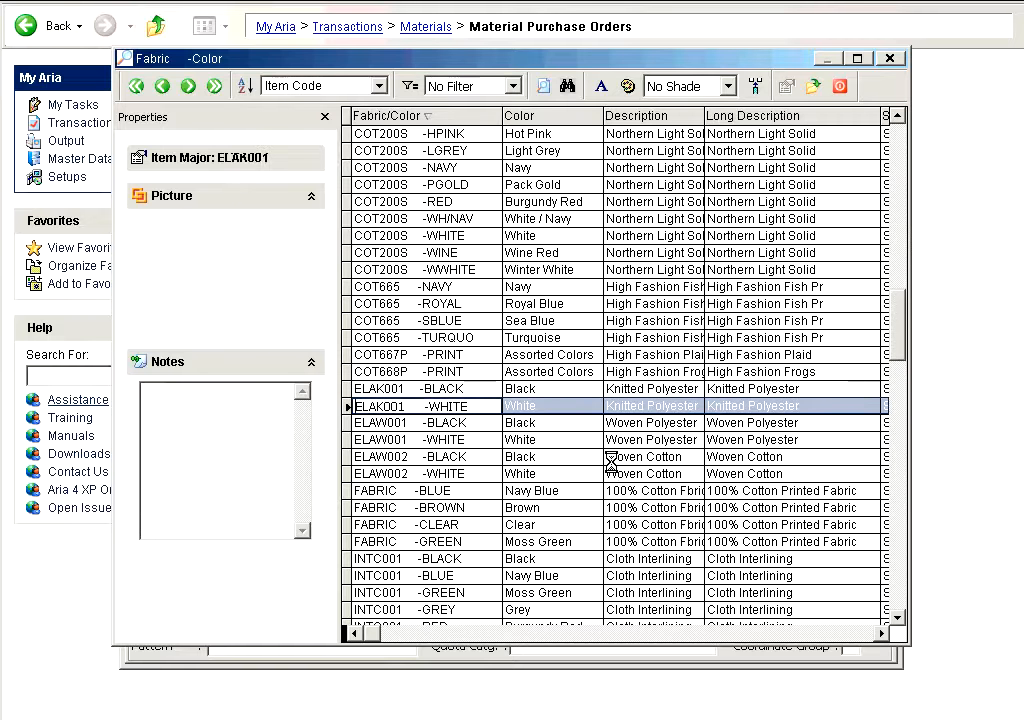
# Step: Choose item BUTA001 BLACK, the metal buttons at the start of the fabric list, for the new order line
pyautogui.press('pageup')
pyautogui.press('pageup')
pyautogui.press('pageup')
pyautogui.press('pageup')
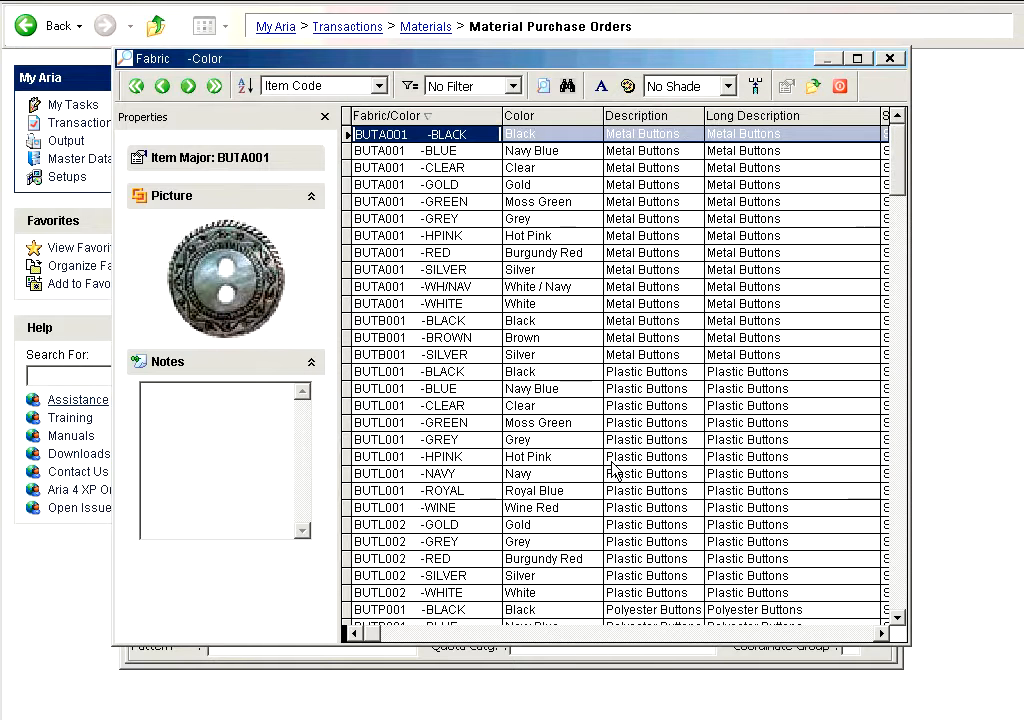
pyautogui.press('Right')
pyautogui.press('Return')
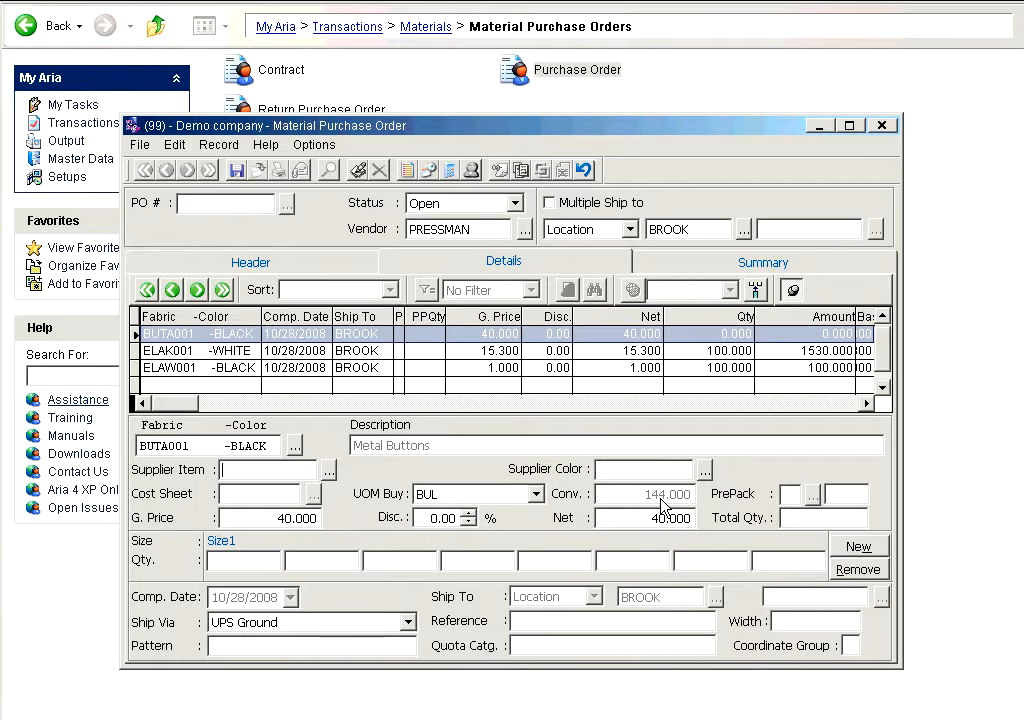
# Step: Set the total quantity of the BUTA001 BLACK line to 20
pyautogui.click(275, 517)
pyautogui.moveTo(275, 517); pyautogui.dragTo(326, 521)
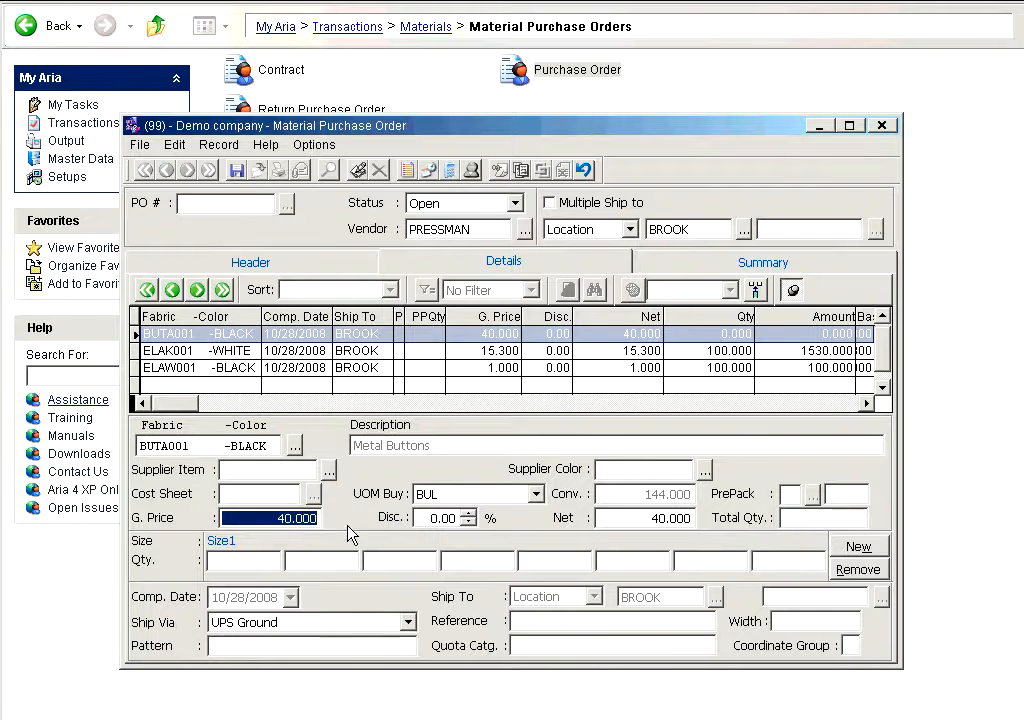
pyautogui.click(795, 518)
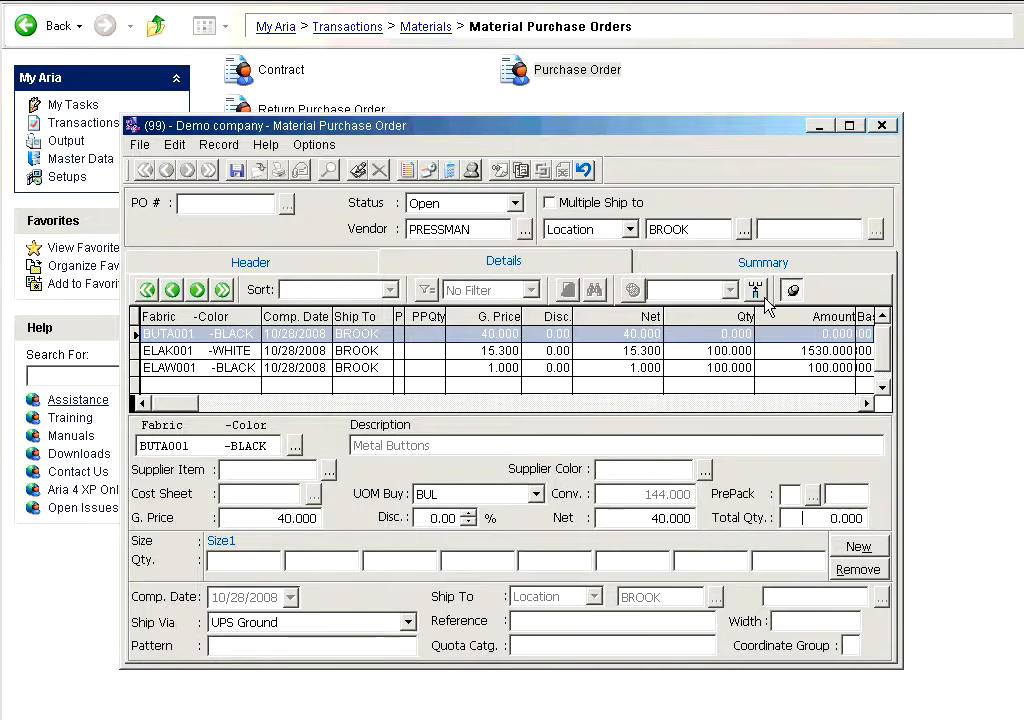
pyautogui.write('20')
pyautogui.press('Tab')
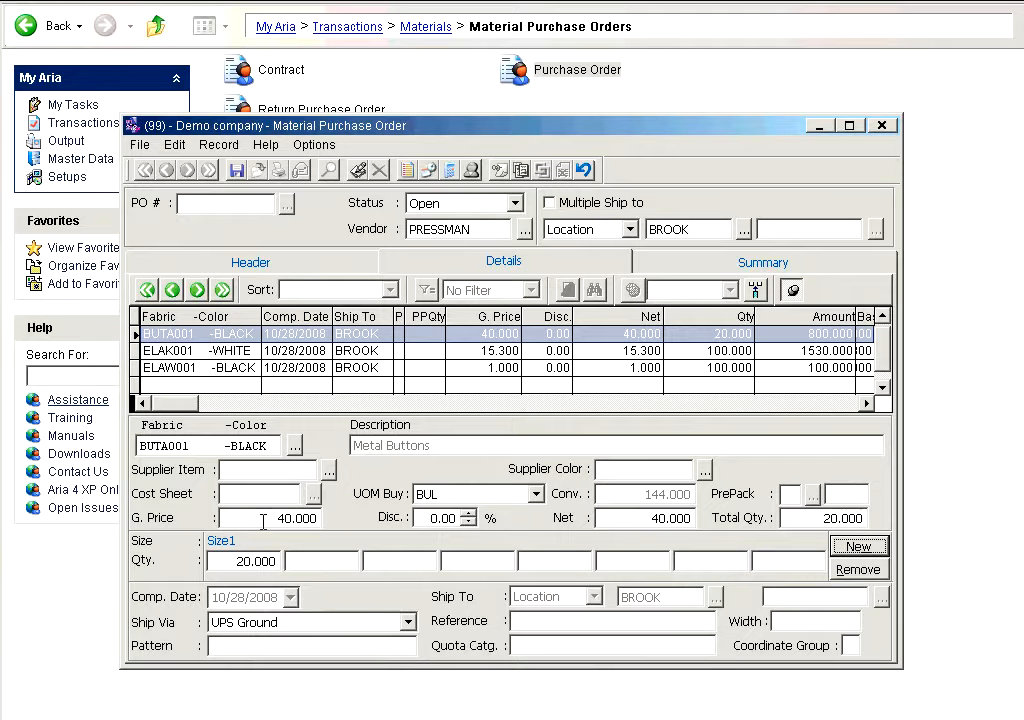
pyautogui.click(320, 517)
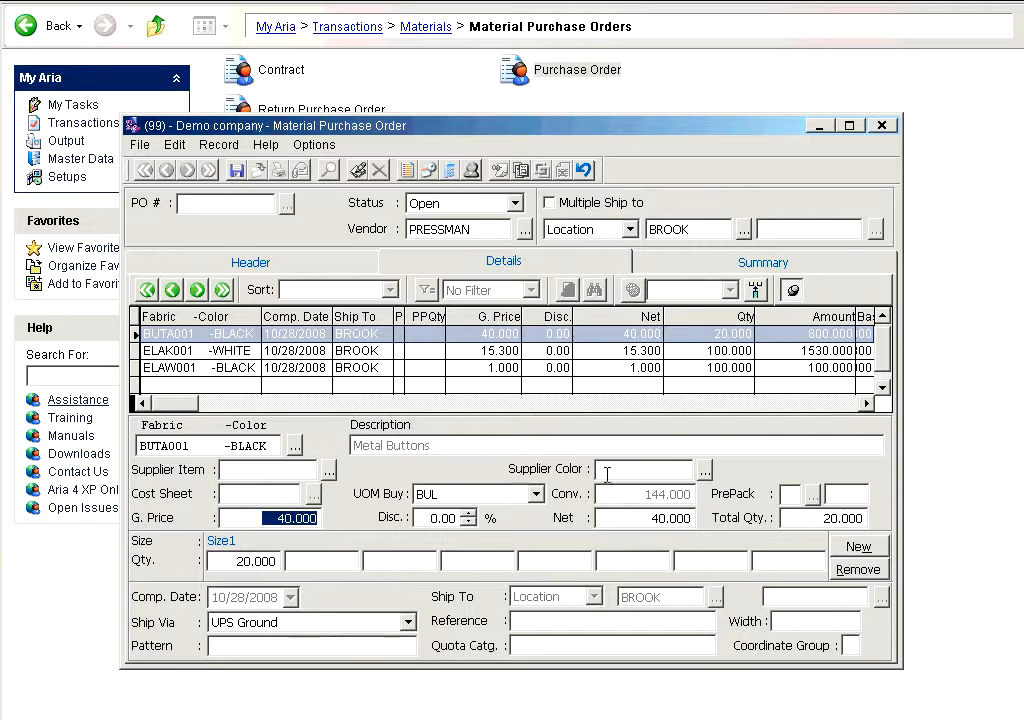
pyautogui.click(310, 146)
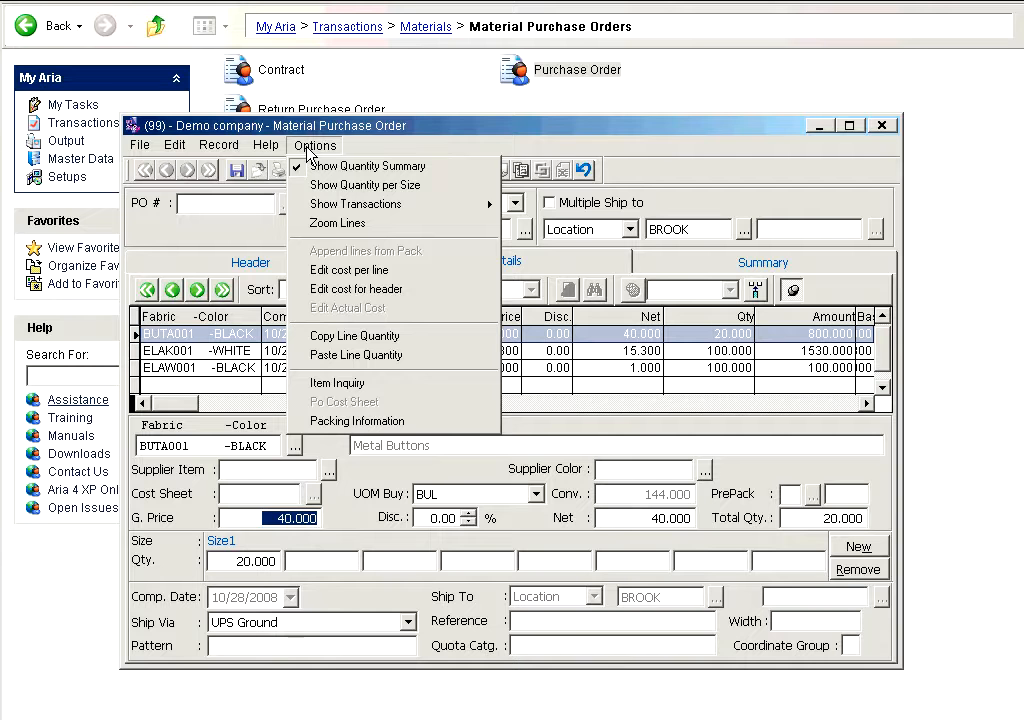
pyautogui.click(464, 271)
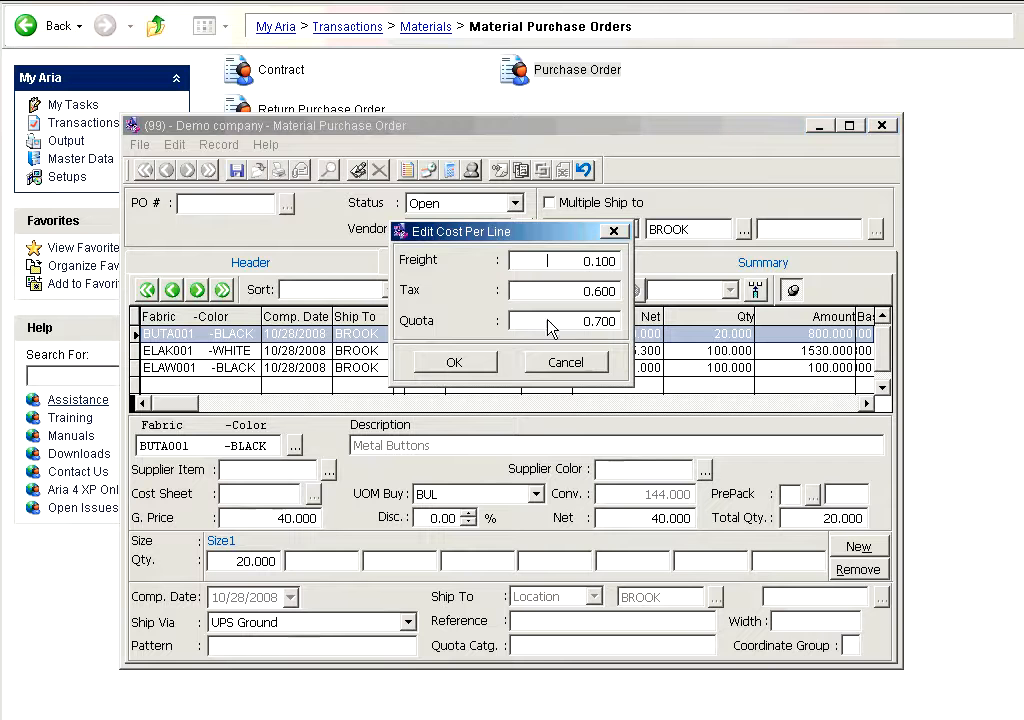
pyautogui.click(563, 364)
# Step: Set the freight cost per line of the BUTA001 BLACK line to 0.250
pyautogui.click(316, 146)
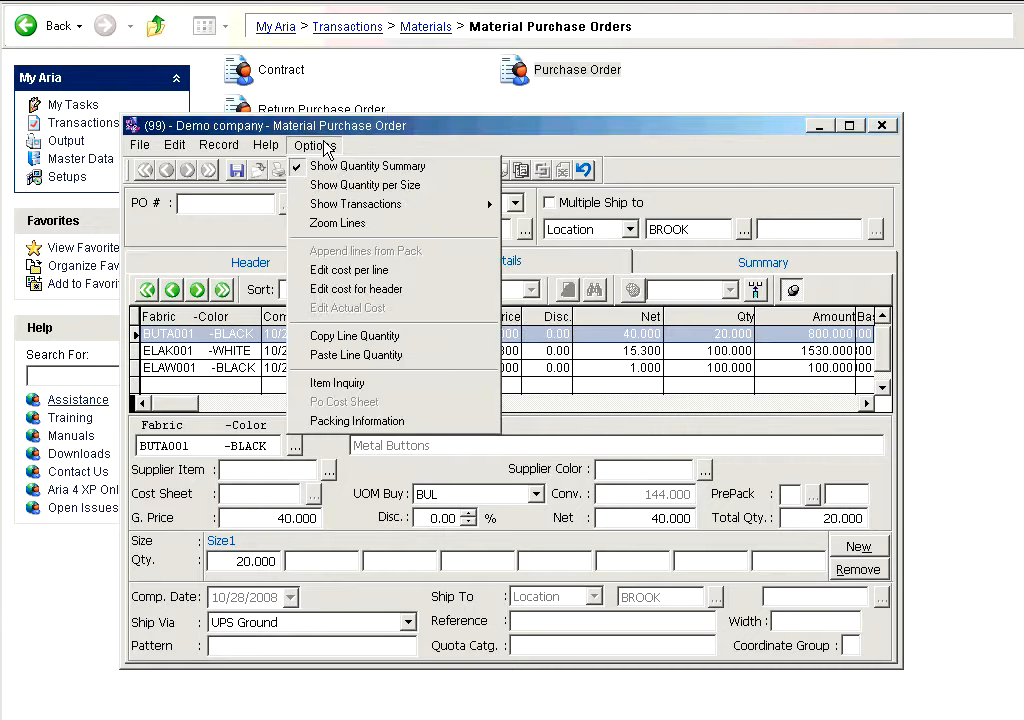
pyautogui.click(362, 272)
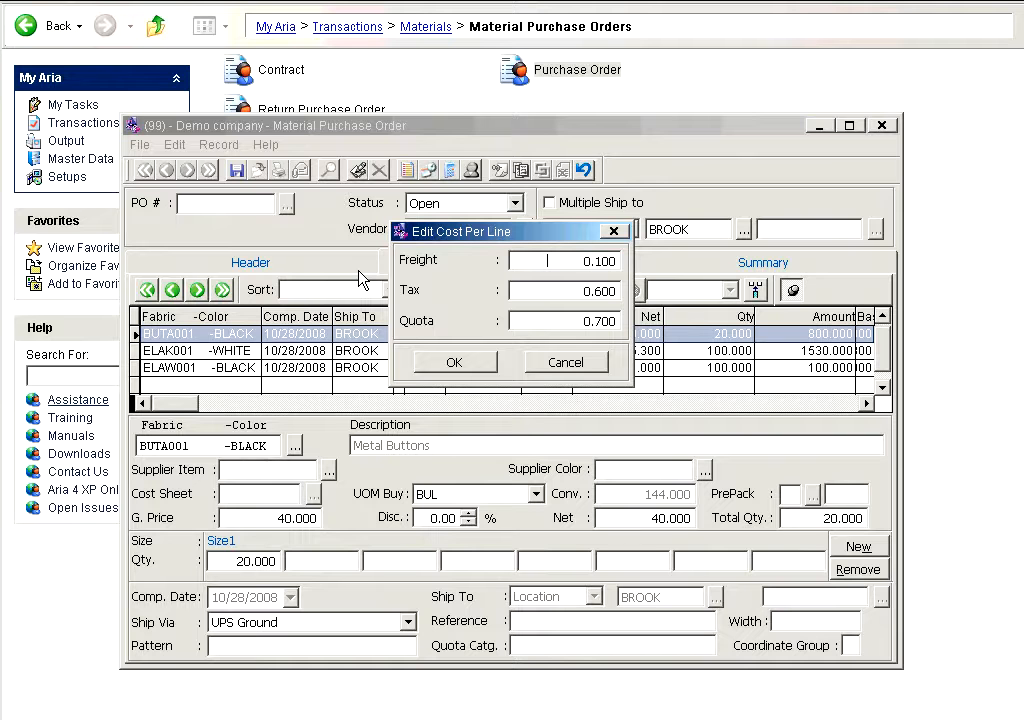
pyautogui.write('0.250')
pyautogui.click(454, 362)
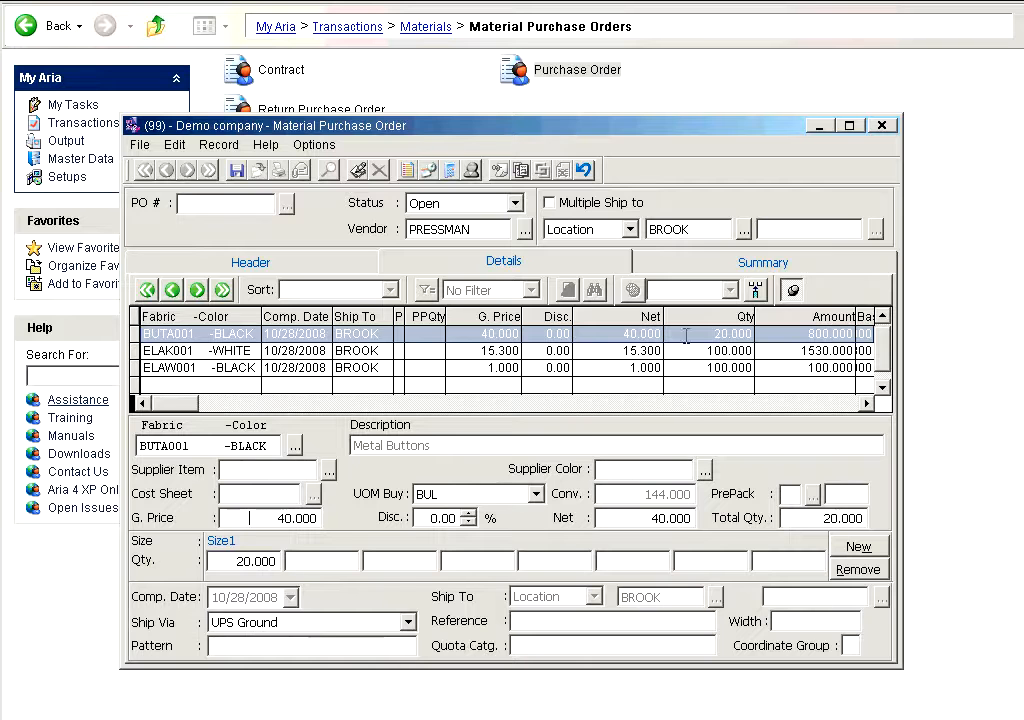
# Step: Review the order's cost summary by unit and by purchase order, and recheck the detail lines
pyautogui.click(727, 268)
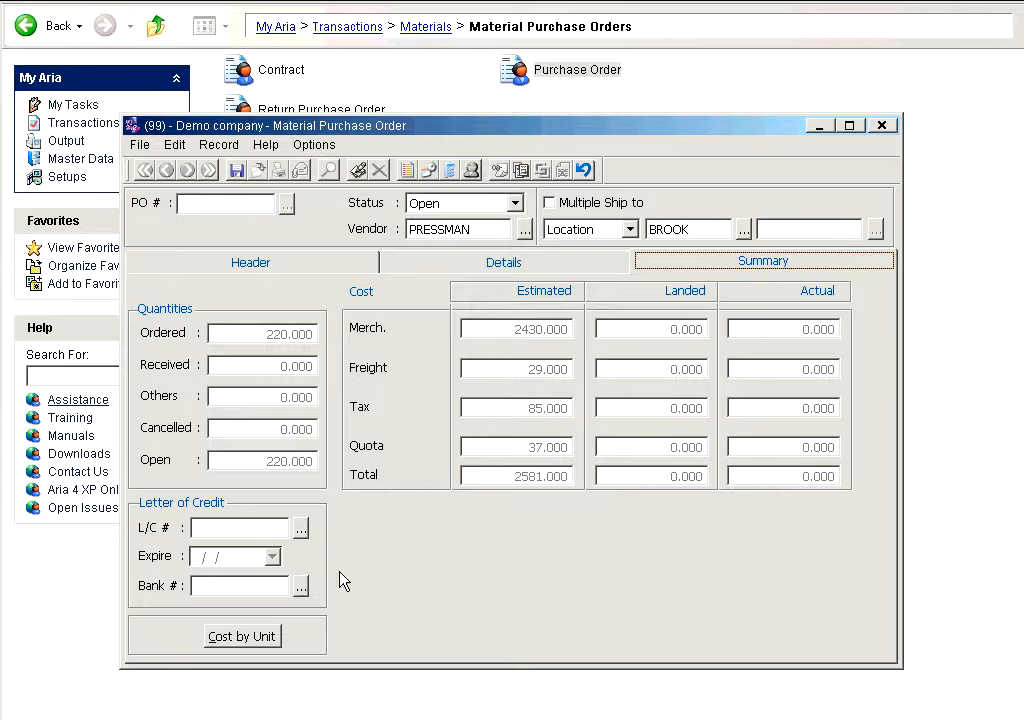
pyautogui.click(270, 637)
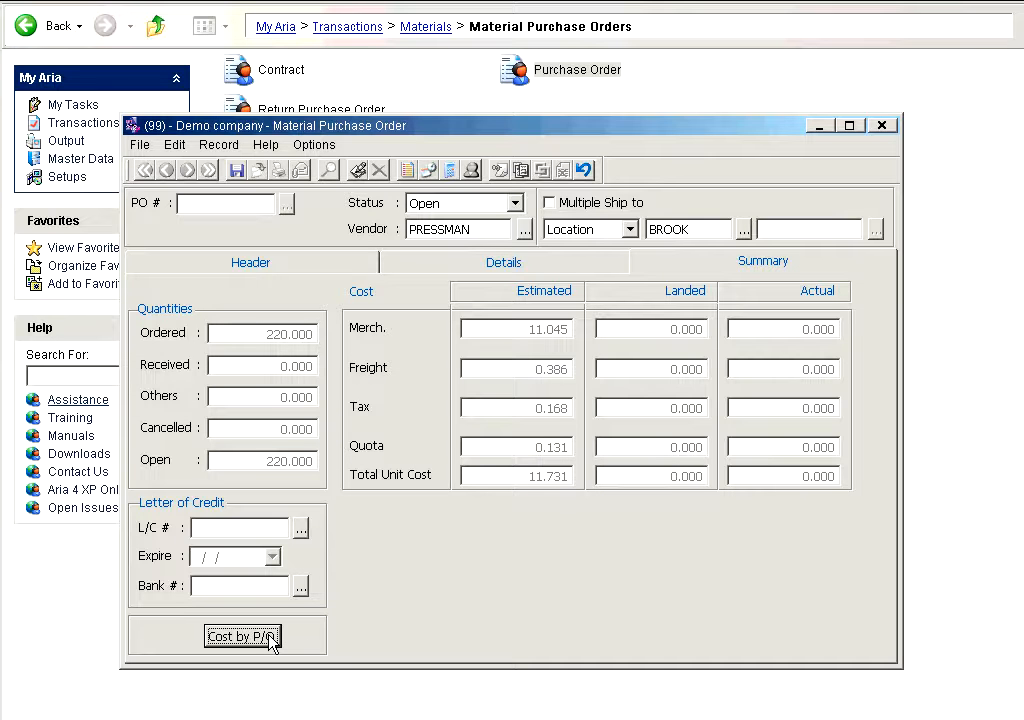
pyautogui.click(270, 637)
pyautogui.click(270, 637)
pyautogui.click(270, 637)
pyautogui.click(270, 637)
pyautogui.click(270, 637)
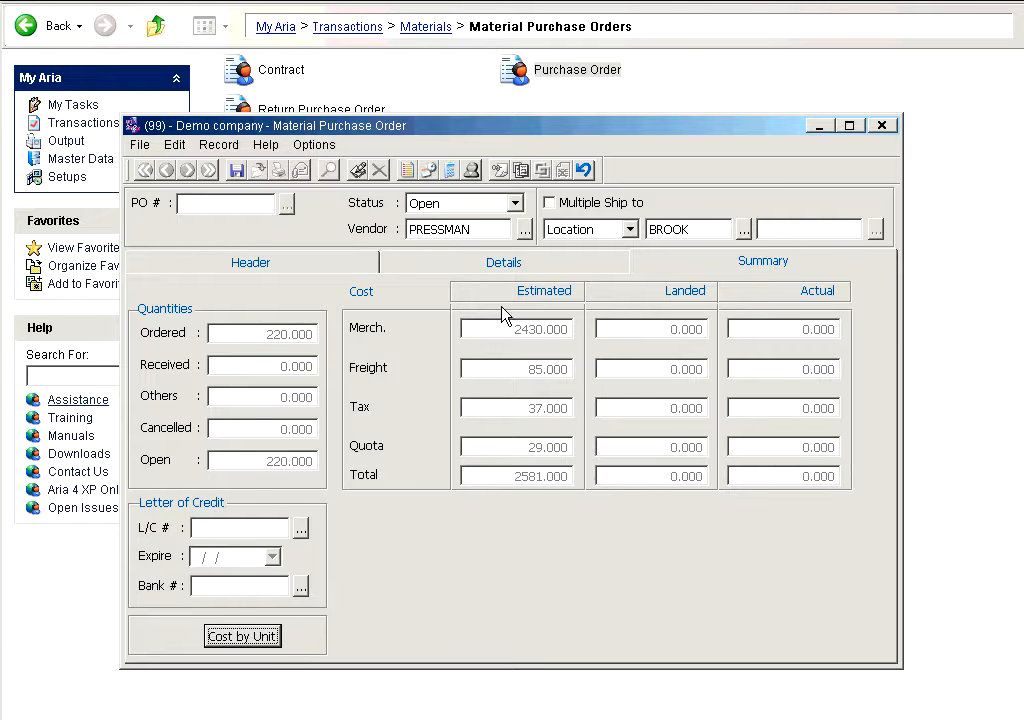
pyautogui.click(510, 266)
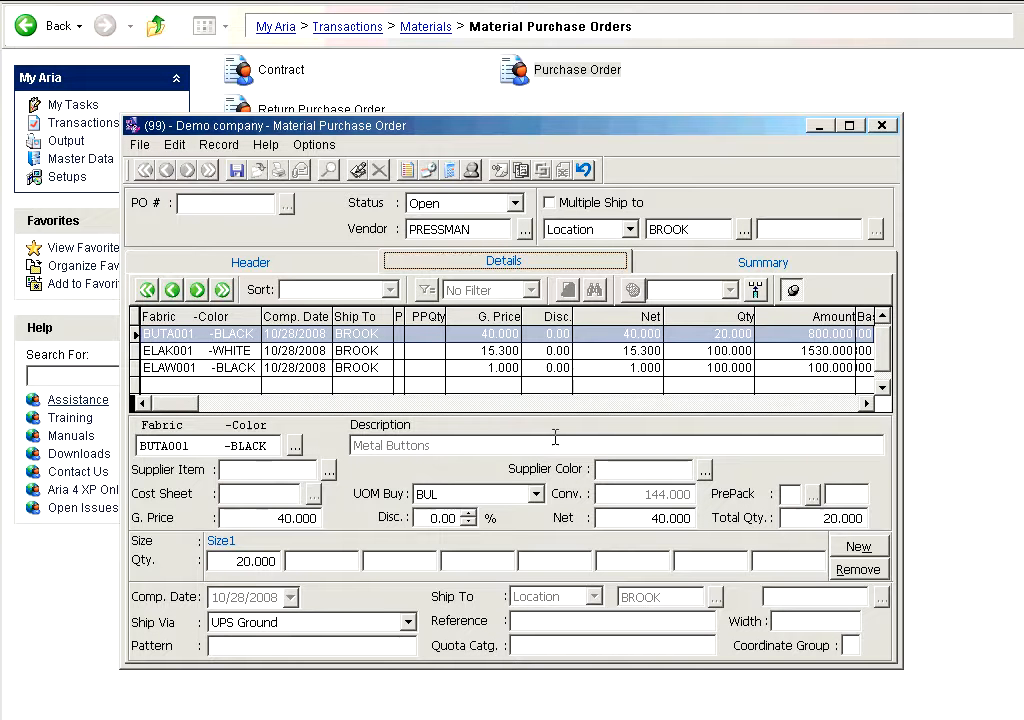
pyautogui.click(716, 266)
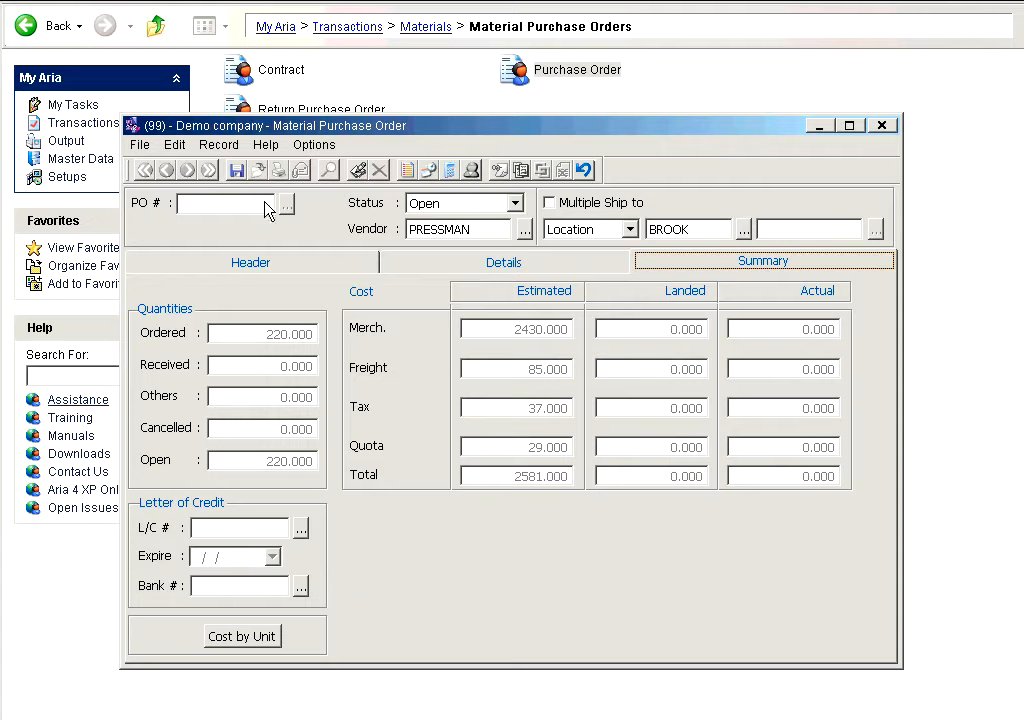
# Step: Save the purchase order and accept adding notes to it
pyautogui.click(237, 172)
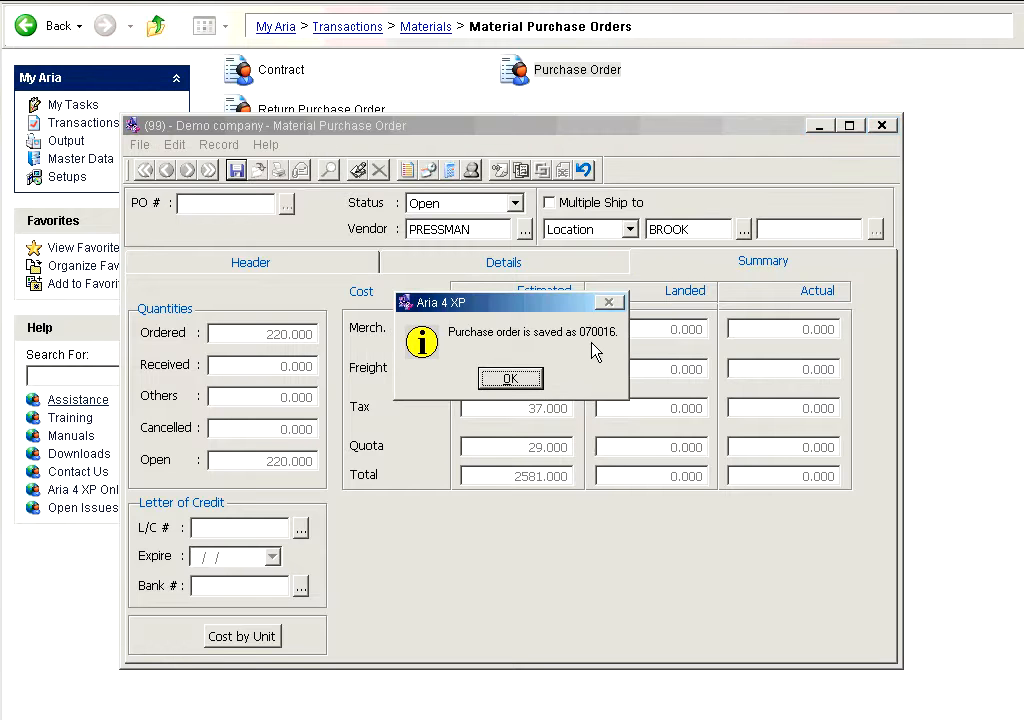
pyautogui.click(515, 380)
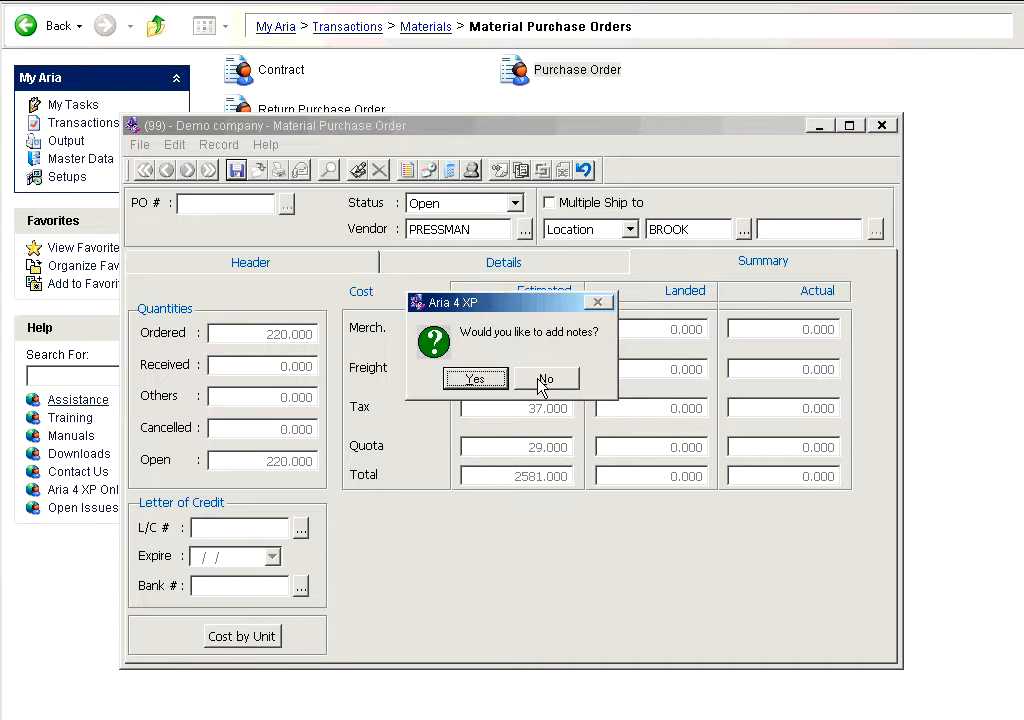
pyautogui.click(475, 379)
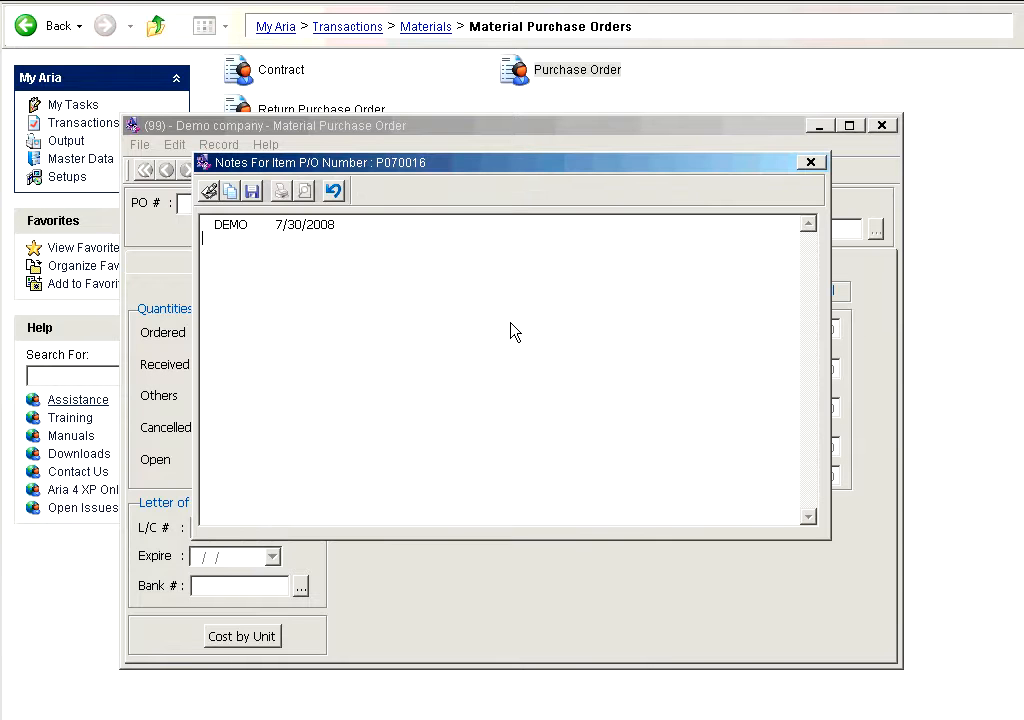
# Step: Enter and save the notes "Shipping Related" and "Packing Related notes", and decline printing the purchase order
pyautogui.write('Shipping Related Packing ')
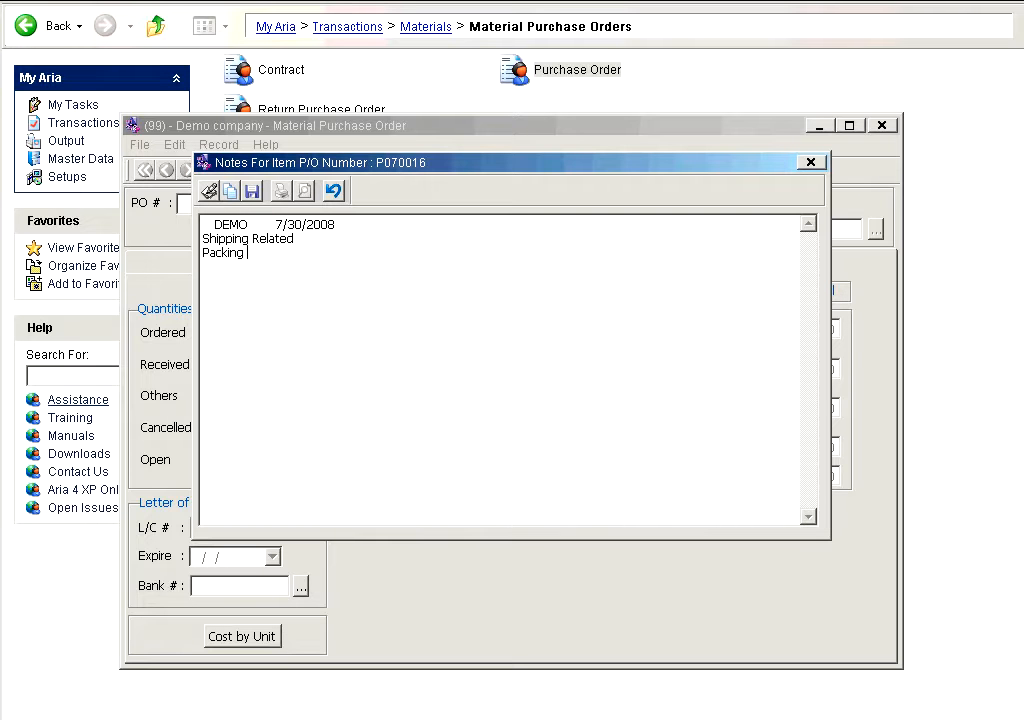
pyautogui.write('Related notes')
pyautogui.press('Return')
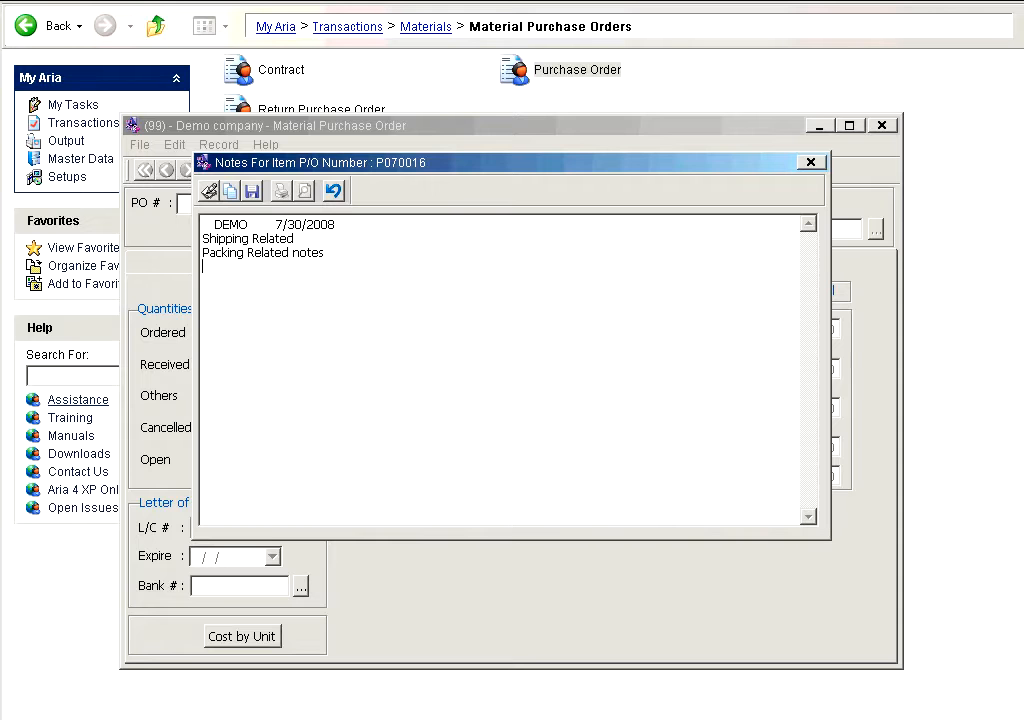
pyautogui.click(250, 191)
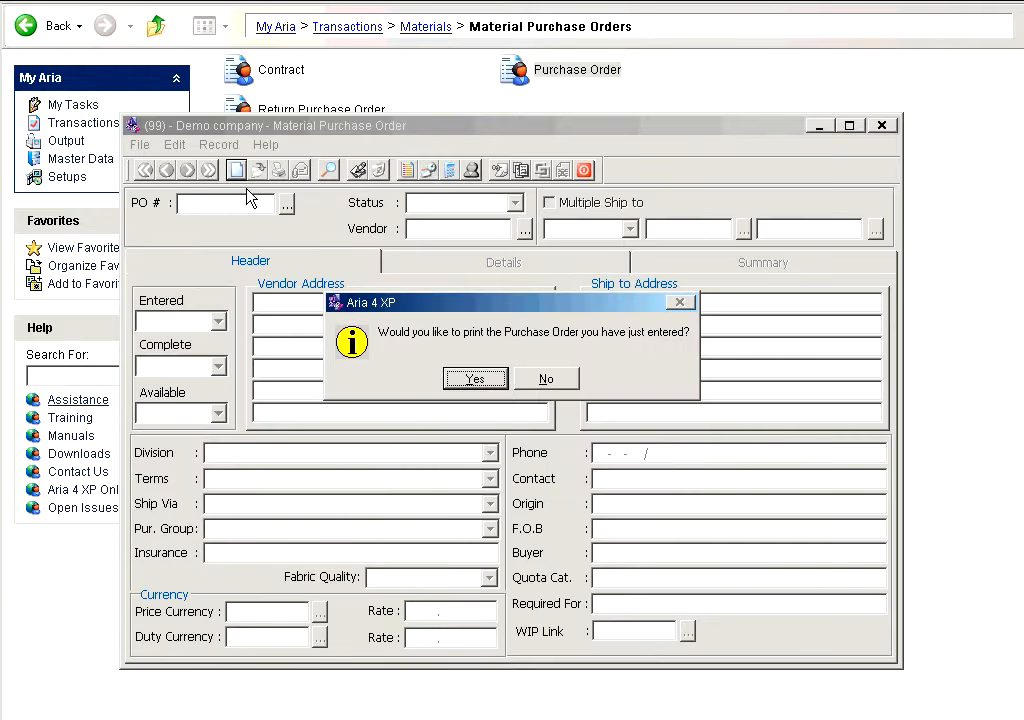
pyautogui.click(555, 381)
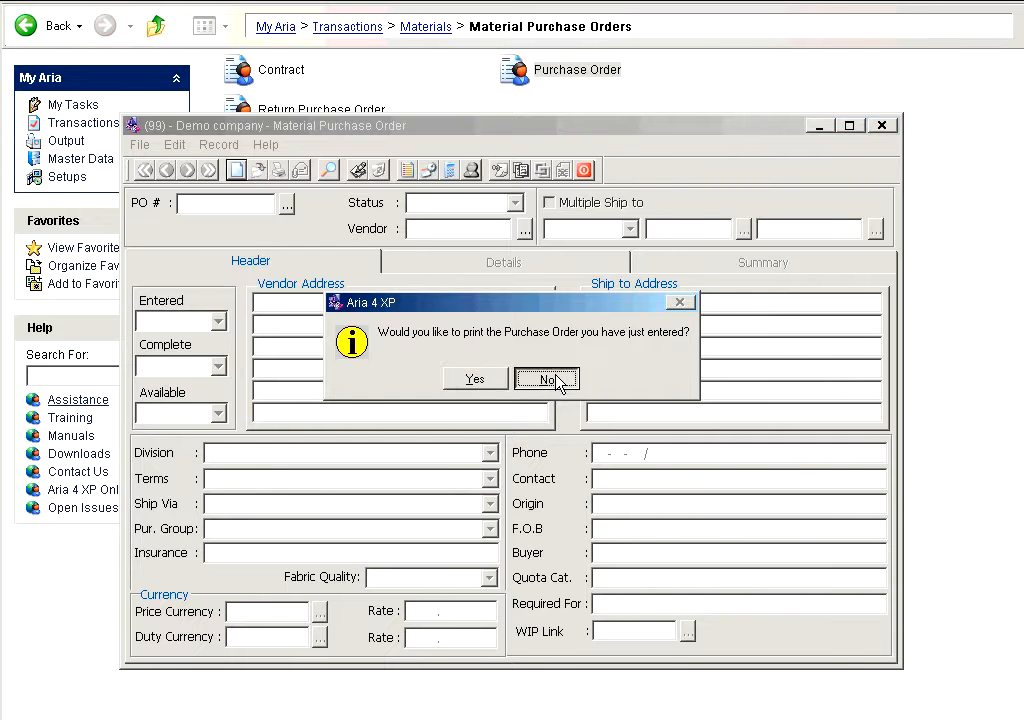